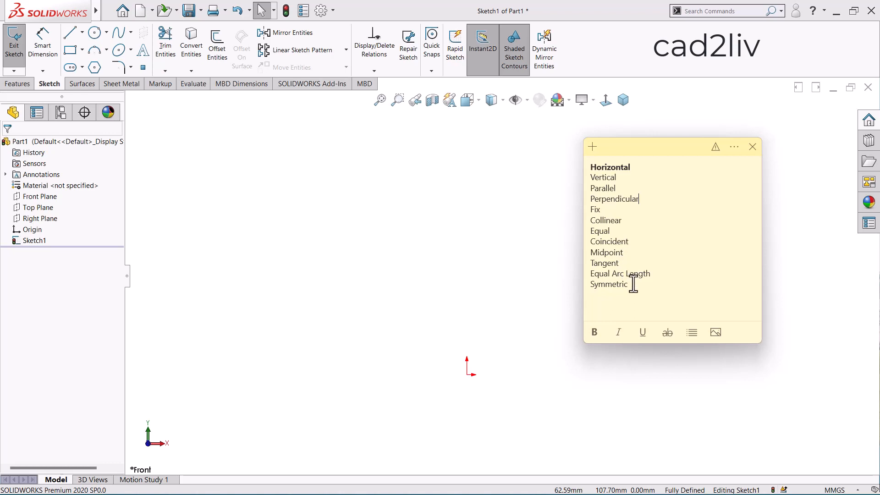
drag(634, 288, 588, 178)
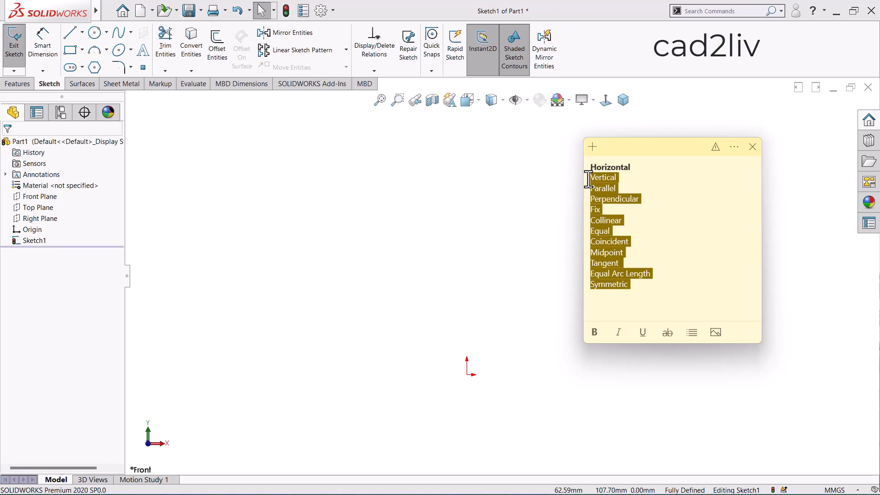
click(537, 171)
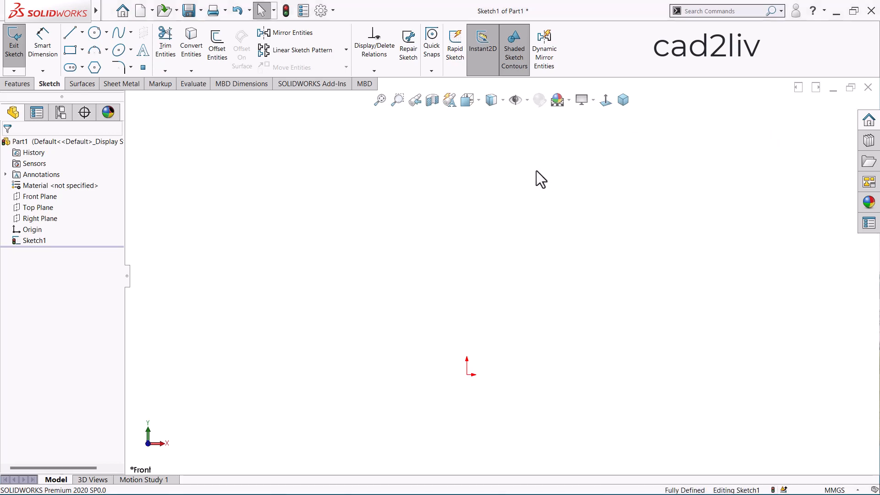
click(529, 100)
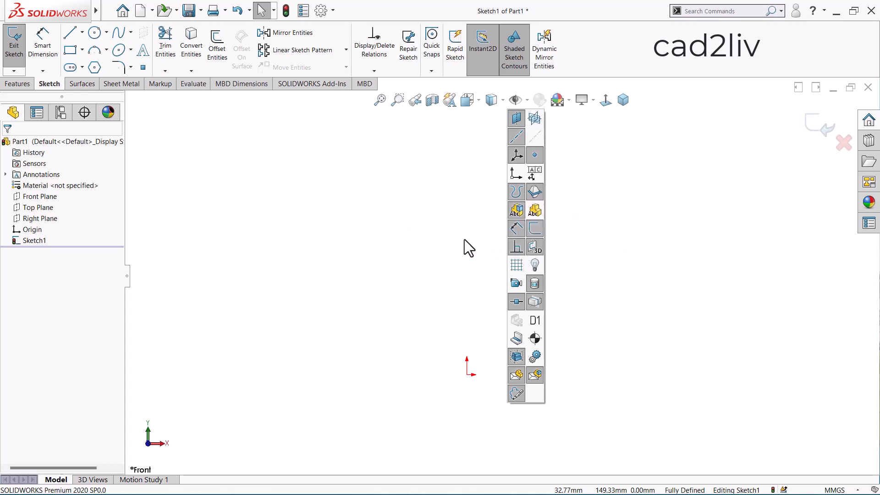
Sketch a steep slanted line about 119.5 mm long just beside the origin
click(69, 36)
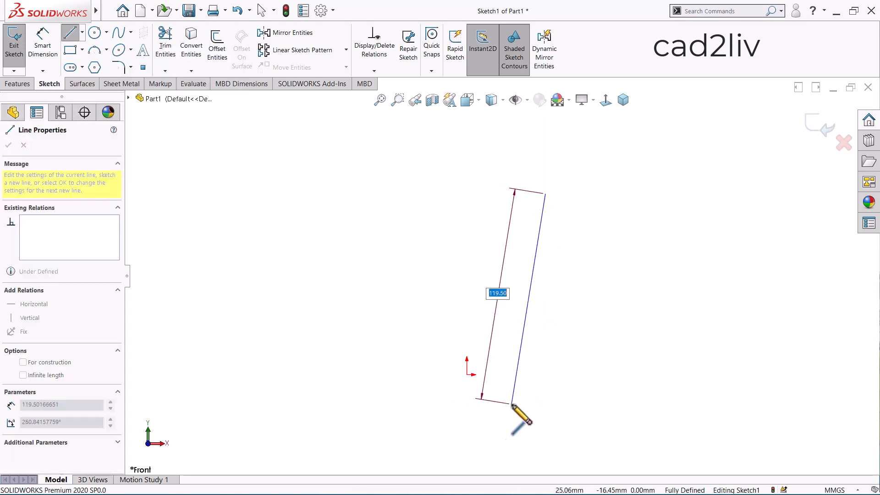
click(512, 404)
key(Escape)
key(Escape)
scroll(504, 249, up, 3)
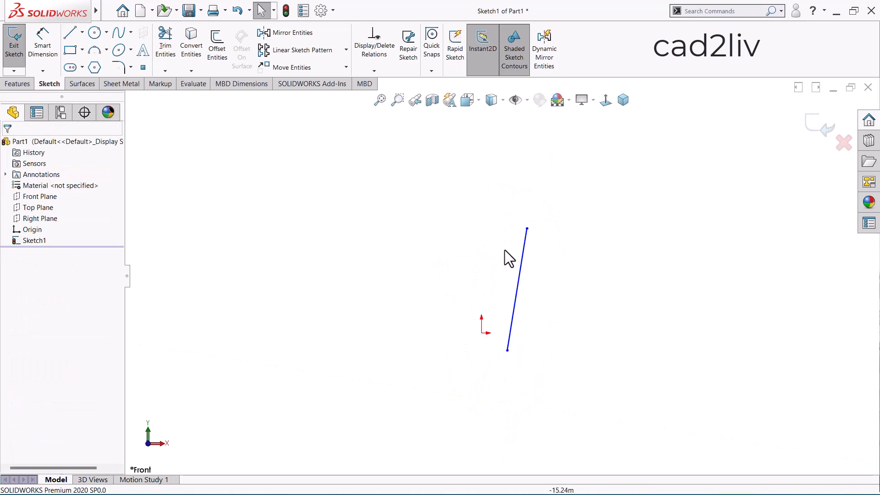
scroll(569, 243, down, 2)
Sketch a separate, slightly tilted, nearly level line about 144 mm long above and beyond the steep line's upper end
click(70, 33)
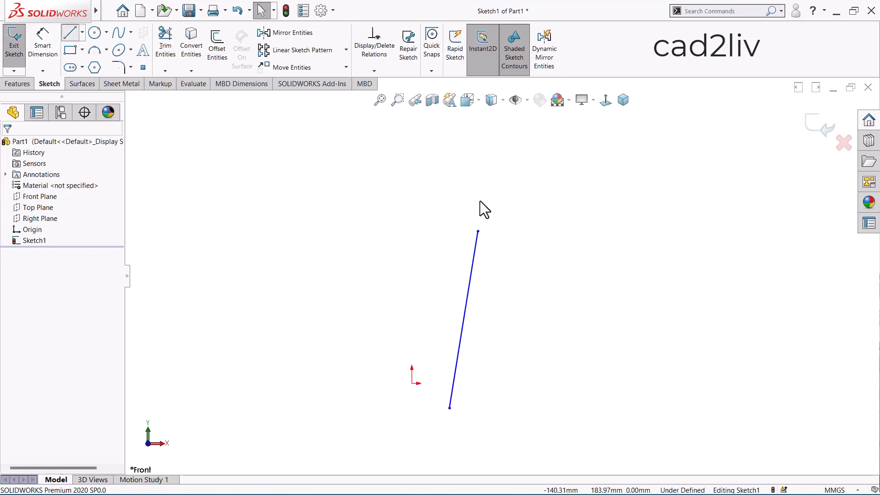
click(504, 201)
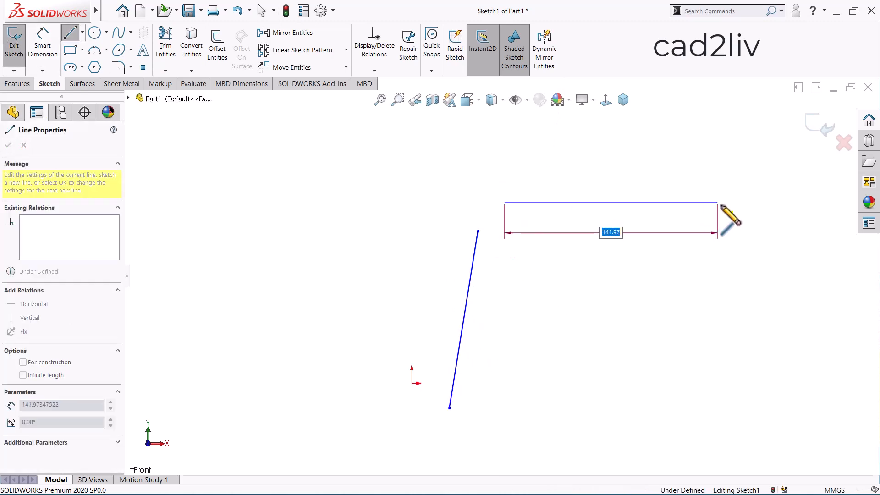
click(721, 205)
key(Escape)
scroll(477, 199, up, 1)
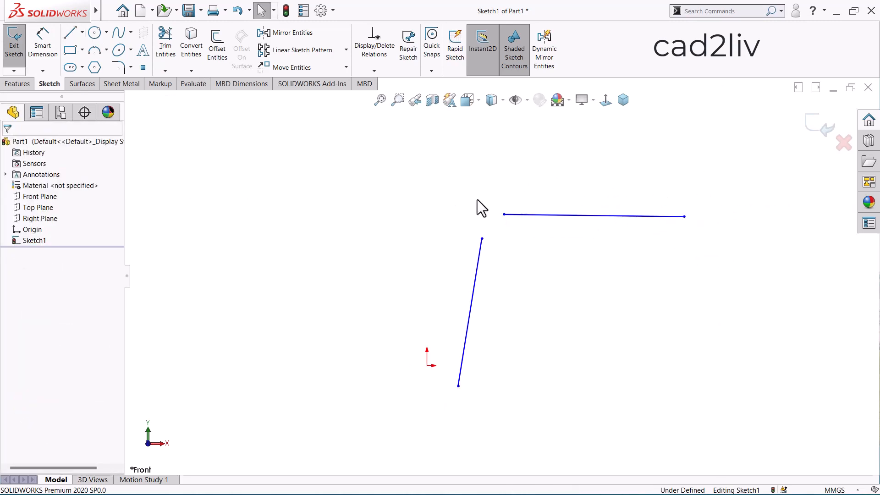
Sketch two separate slanted lines on the opposite side of the origin, the upper one about 121 mm long at about 30°
click(69, 36)
click(190, 270)
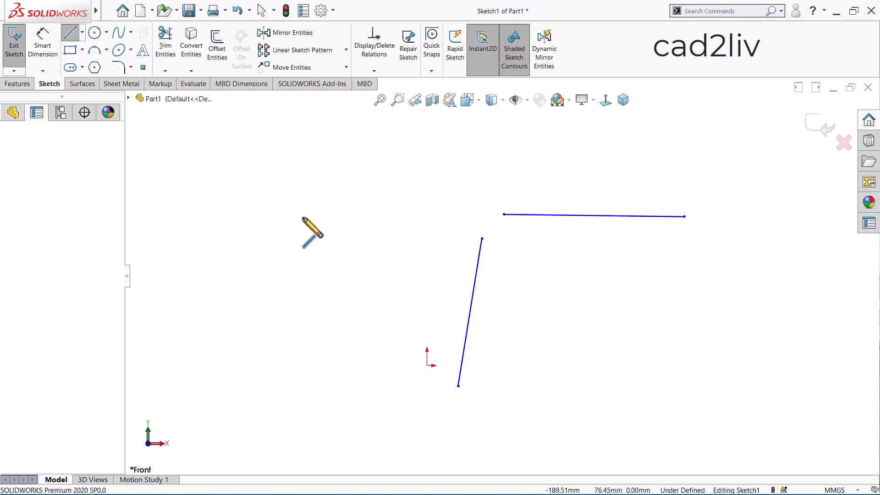
click(320, 194)
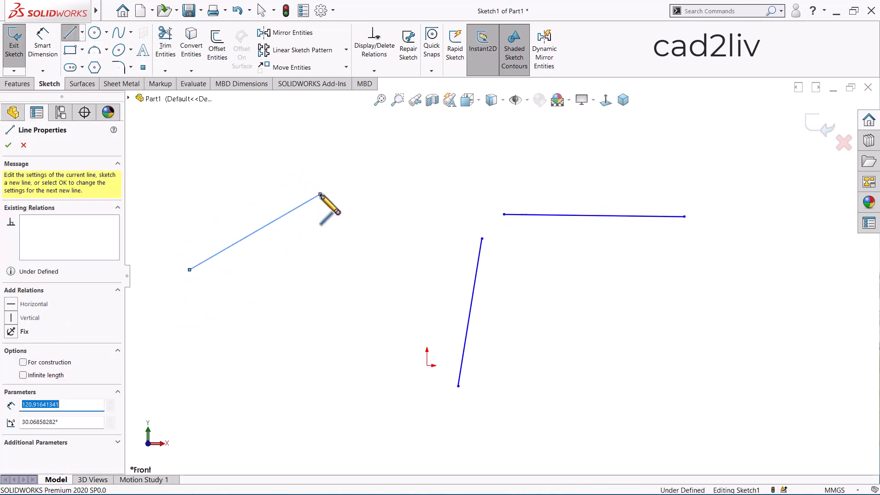
key(Escape)
right_drag(320, 277, 270, 287)
mouse_move(171, 340)
mouse_down()
mouse_move(314, 281)
mouse_move(329, 265)
mouse_move(323, 271)
mouse_up()
key(Escape)
scroll(334, 151, up, 3)
scroll(556, 316, down, 3)
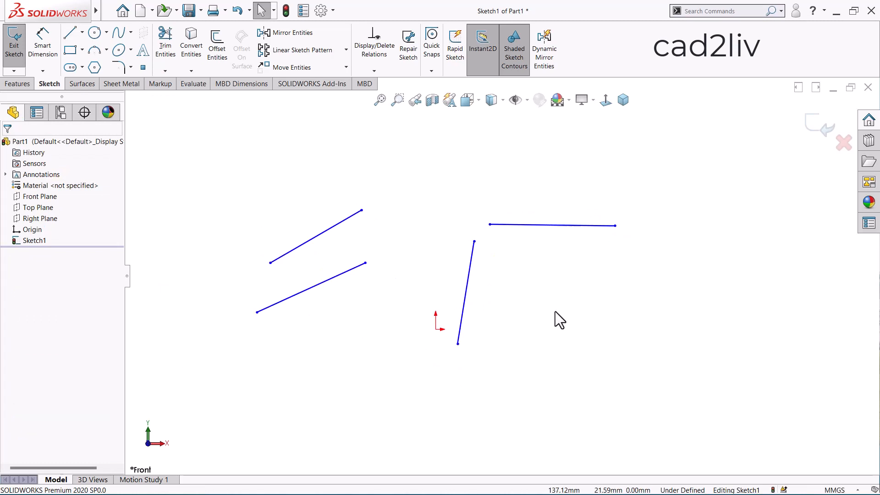
Add a Horizontal relation to the nearly level line
drag(636, 147, 718, 177)
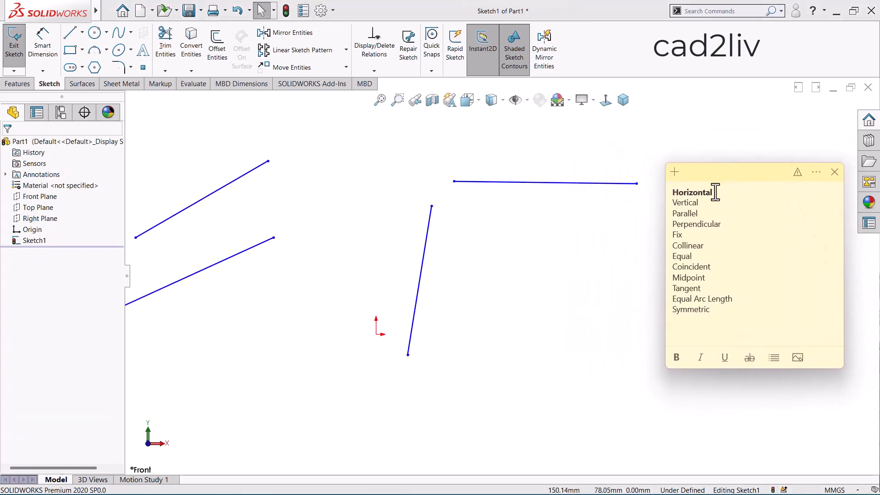
scroll(501, 277, up, 2)
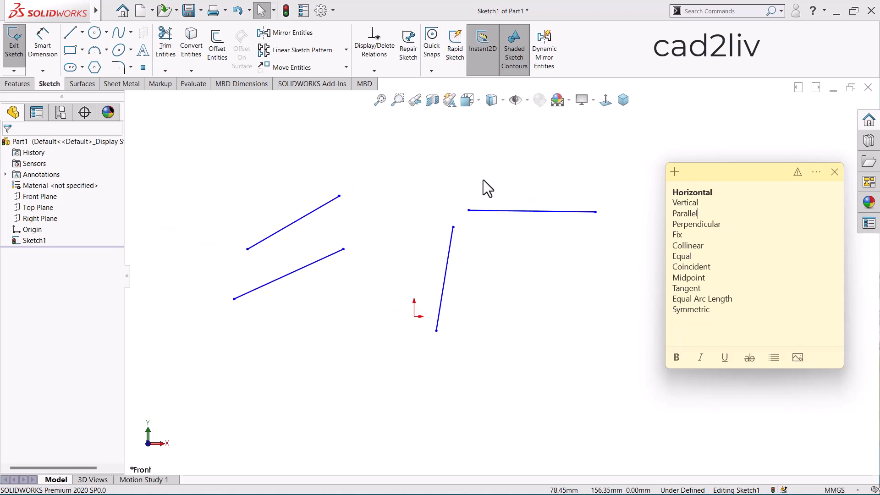
click(500, 213)
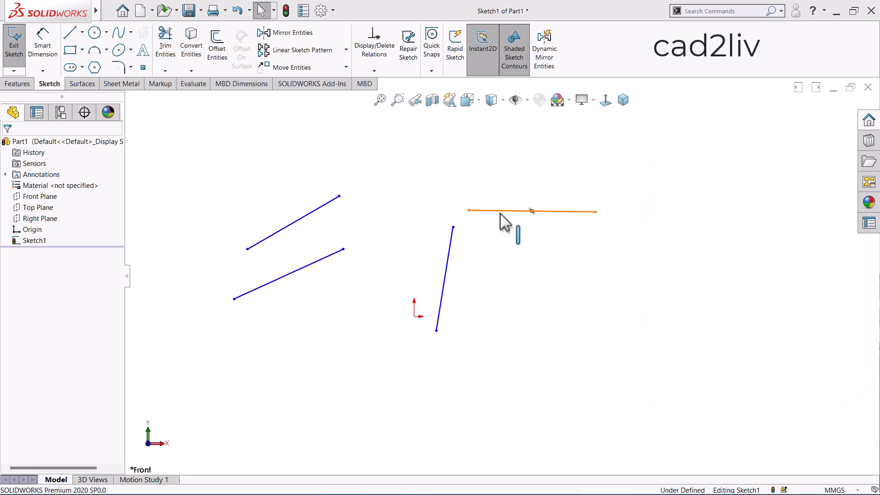
click(500, 213)
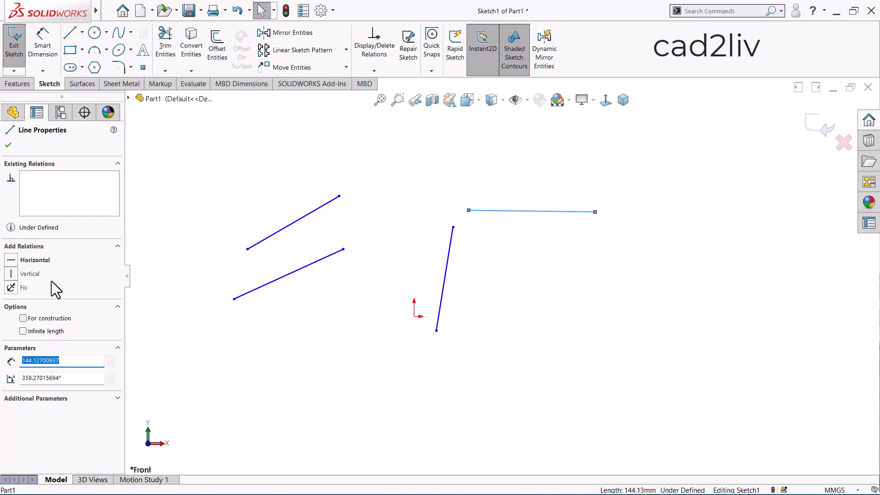
click(12, 261)
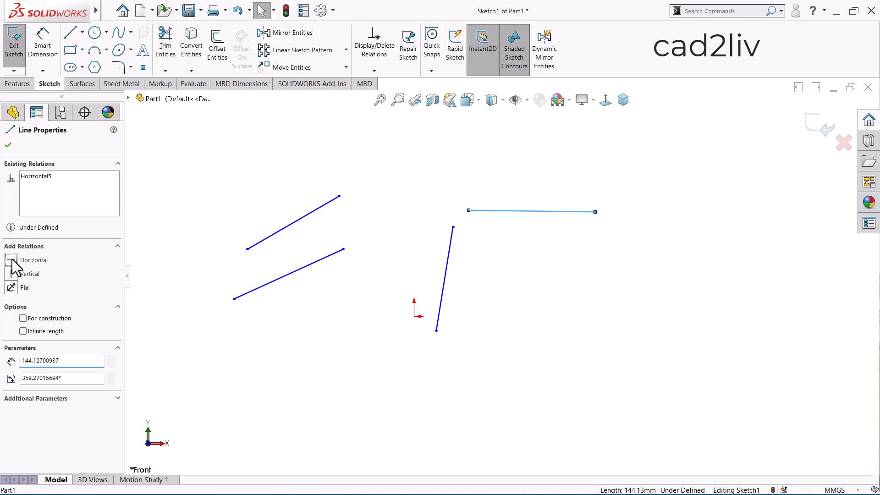
click(552, 250)
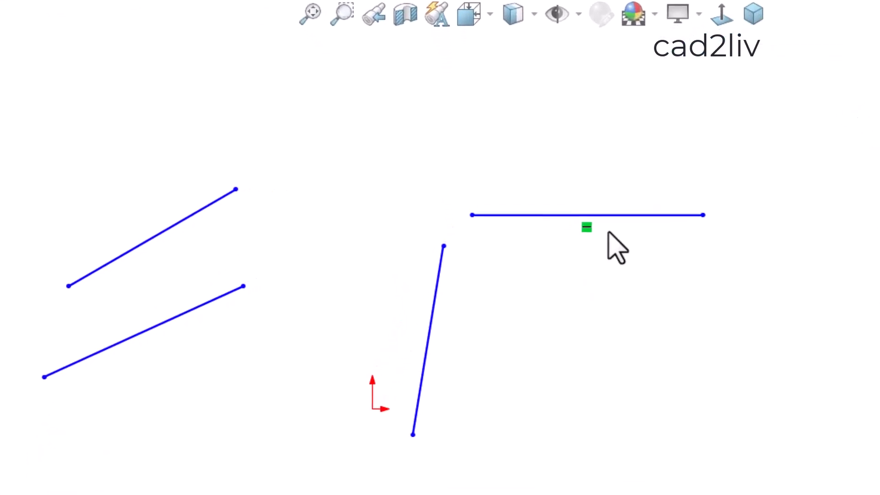
scroll(544, 219, down, 3)
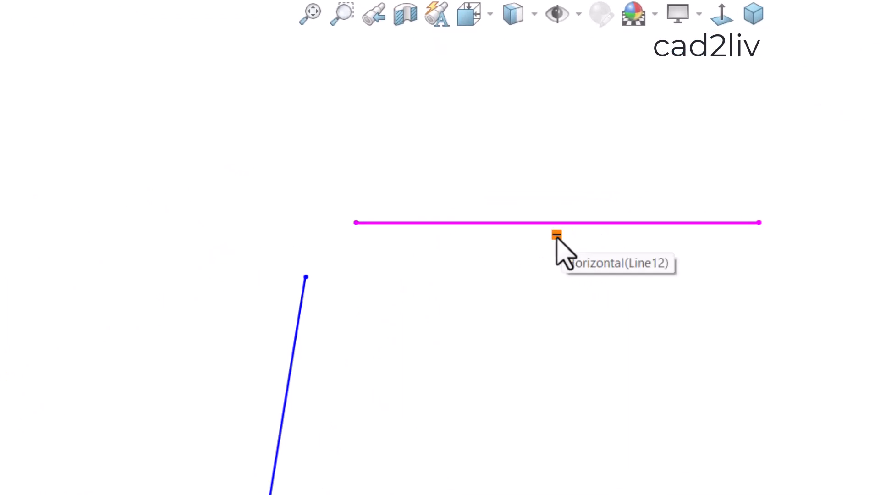
scroll(502, 193, up, 3)
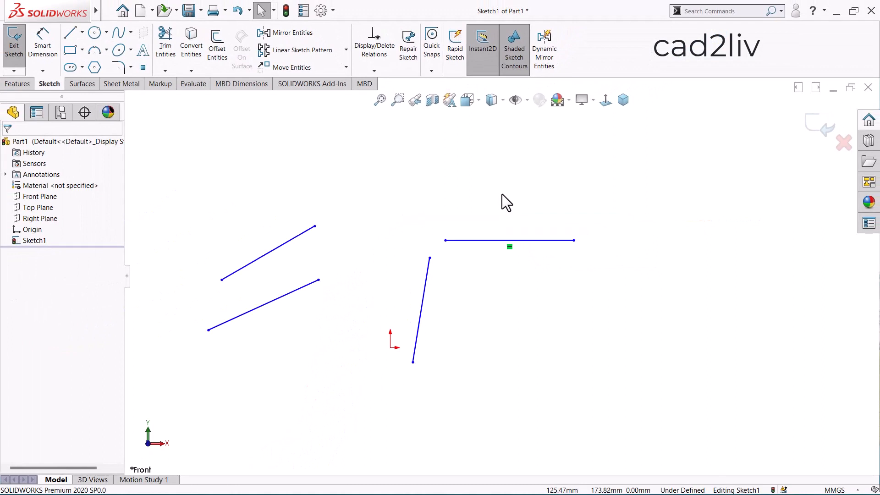
Add a Vertical relation to the steep line beside the origin
scroll(502, 194, up, 1)
scroll(502, 194, down, 1)
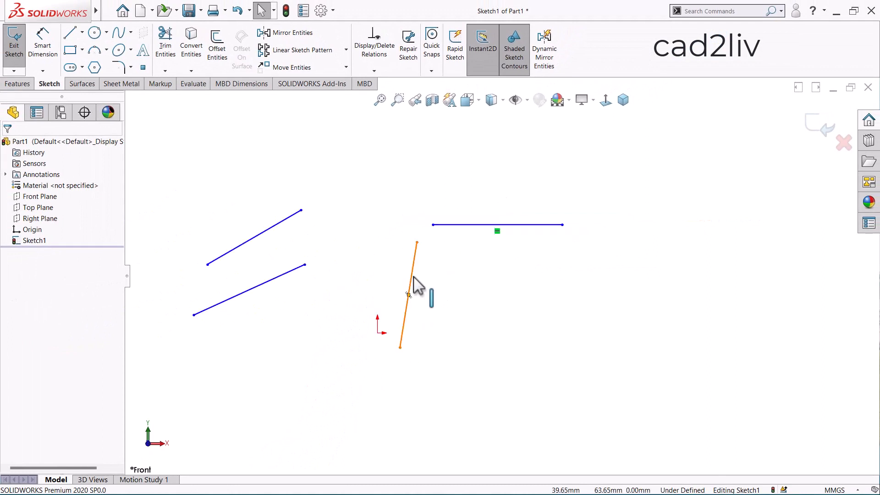
click(414, 278)
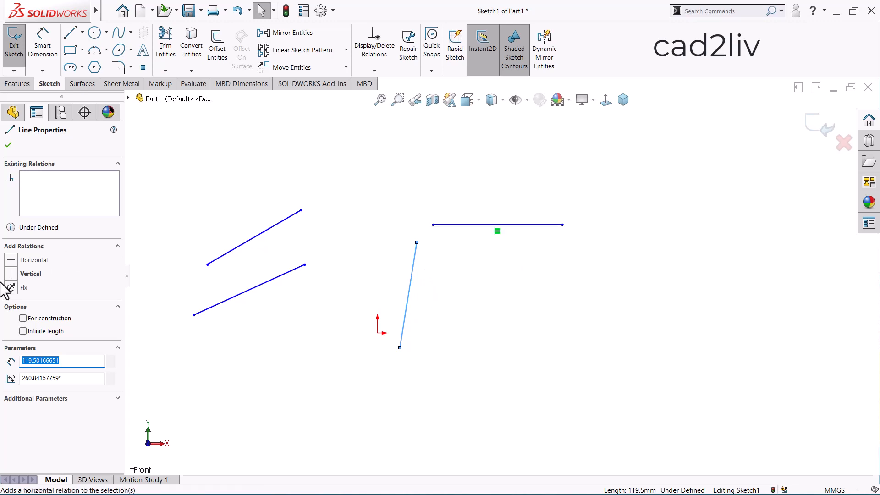
click(13, 274)
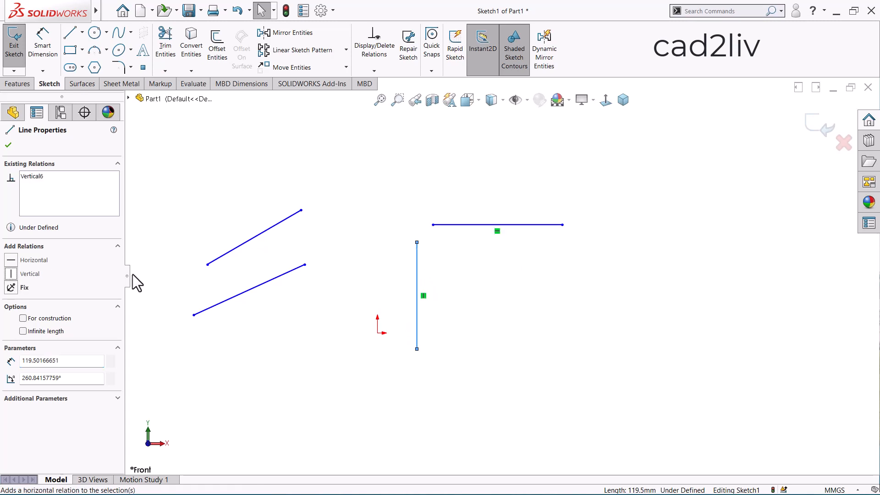
click(466, 249)
scroll(498, 289, up, 3)
scroll(516, 297, down, 3)
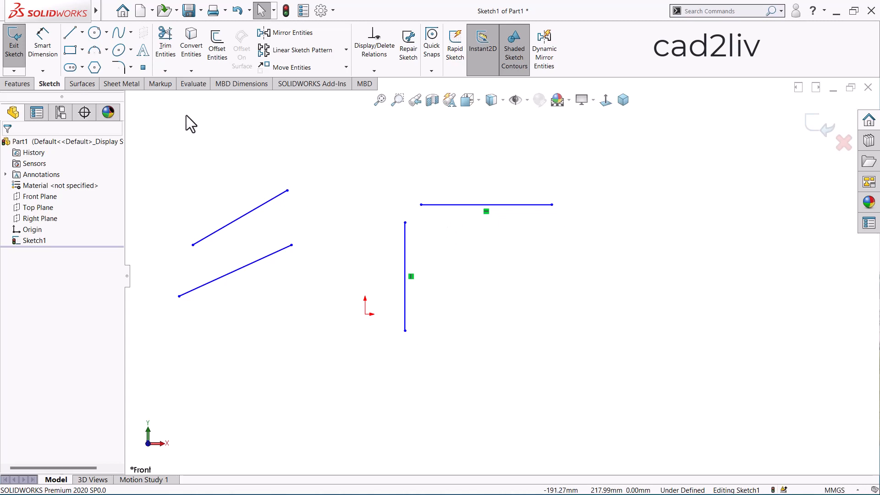
Place three separate sketch points, one beyond the horizontal line's far end and two staggered below that line
click(143, 67)
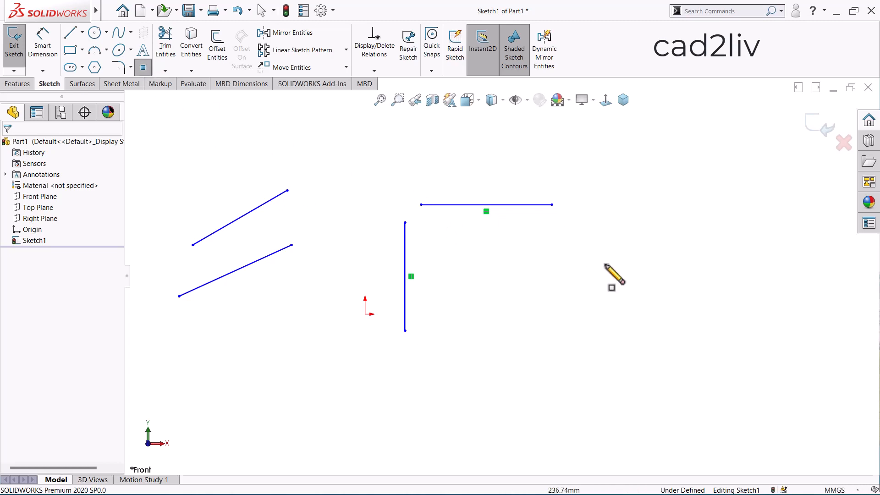
click(664, 235)
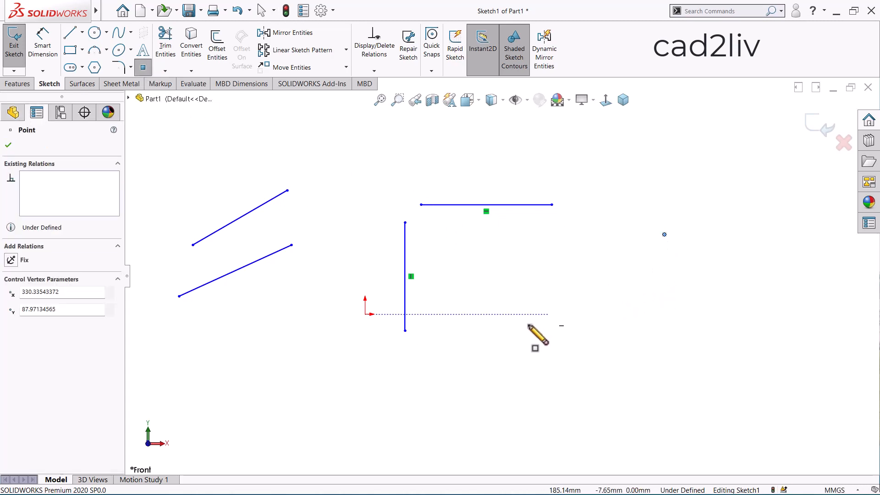
click(510, 374)
click(544, 299)
key(Escape)
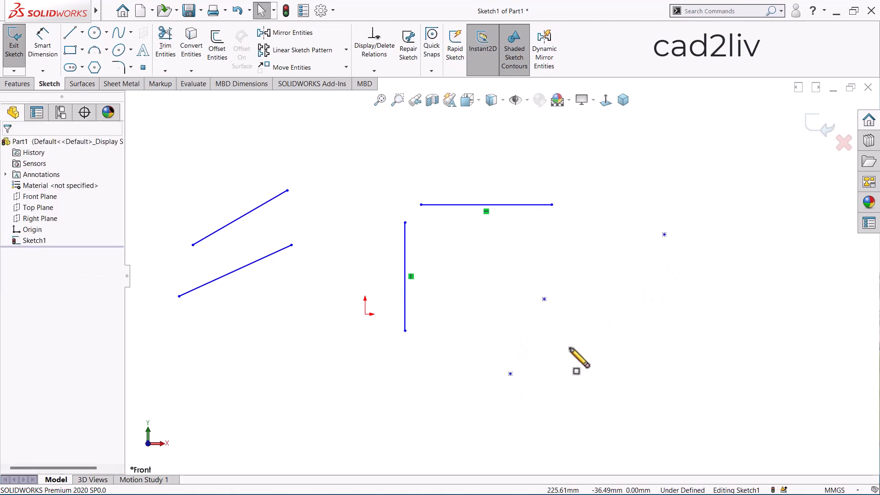
Add a Vertical relation between the two sketch points below the horizontal line
click(544, 300)
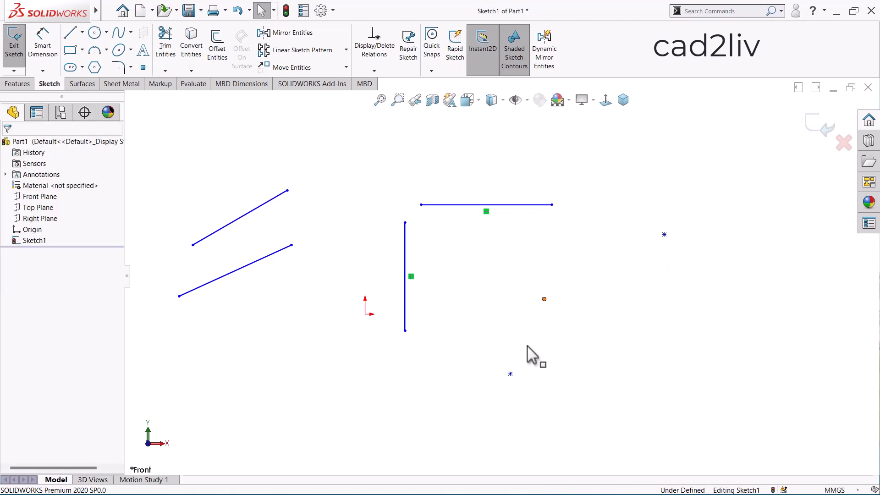
ctrl+click(511, 375)
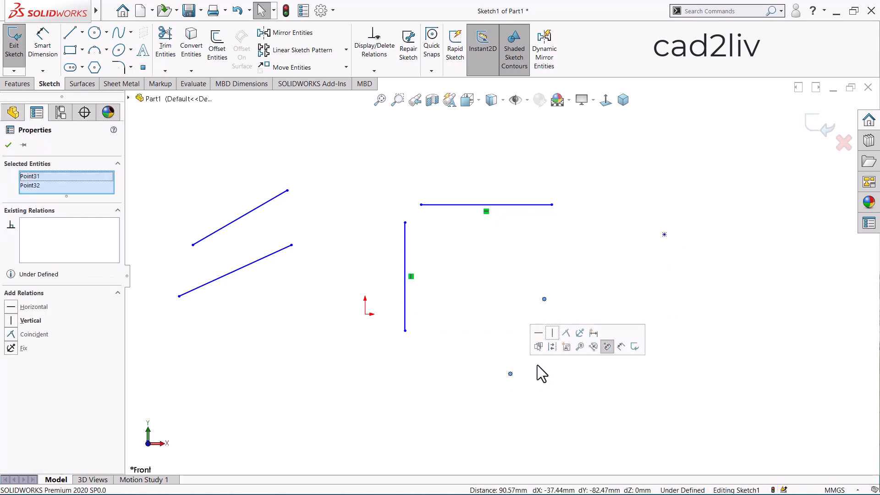
click(554, 333)
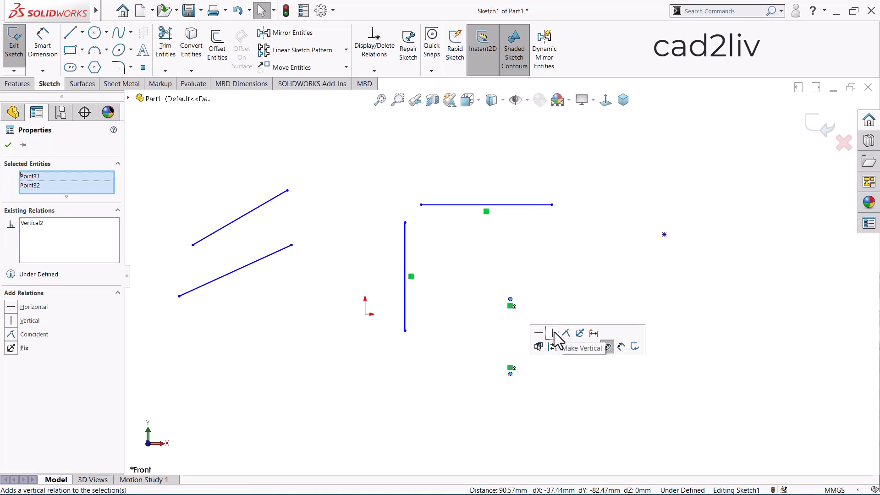
Add a Horizontal relation between the origin and the upper of the two vertically aligned points
click(512, 300)
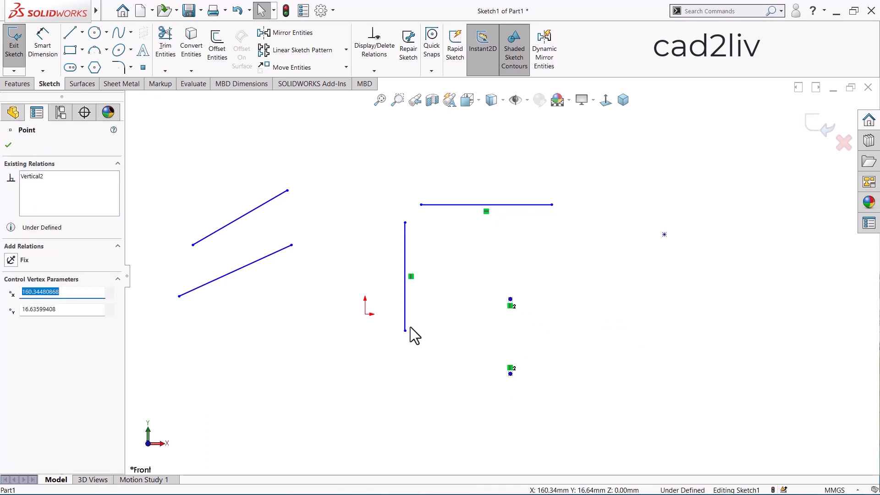
ctrl+click(365, 315)
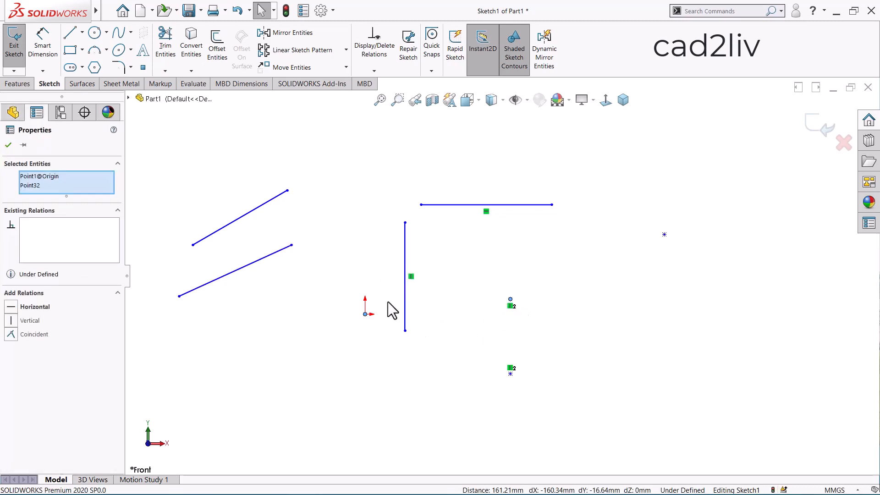
click(8, 310)
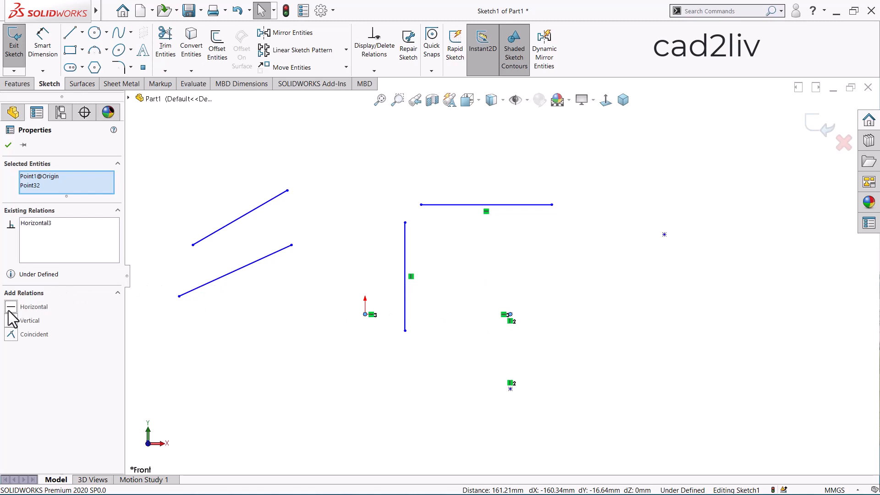
click(454, 366)
scroll(495, 352, up, 2)
scroll(523, 367, down, 2)
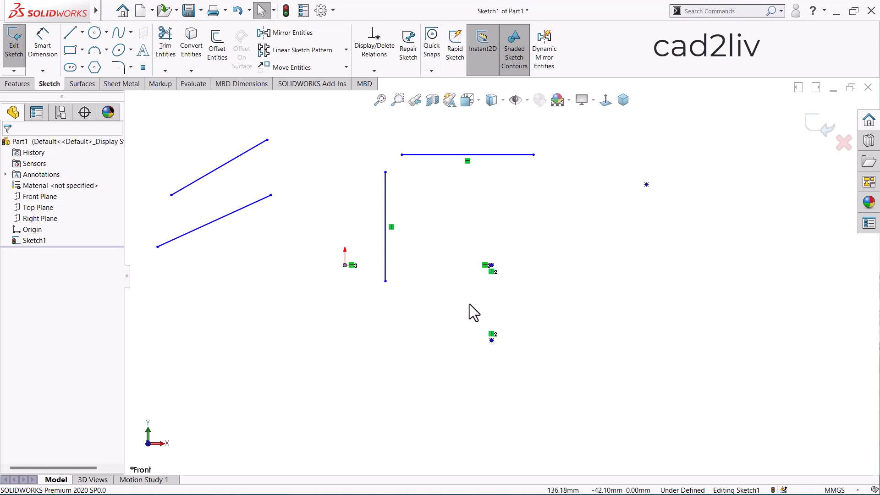
scroll(469, 304, up, 5)
scroll(396, 245, down, 3)
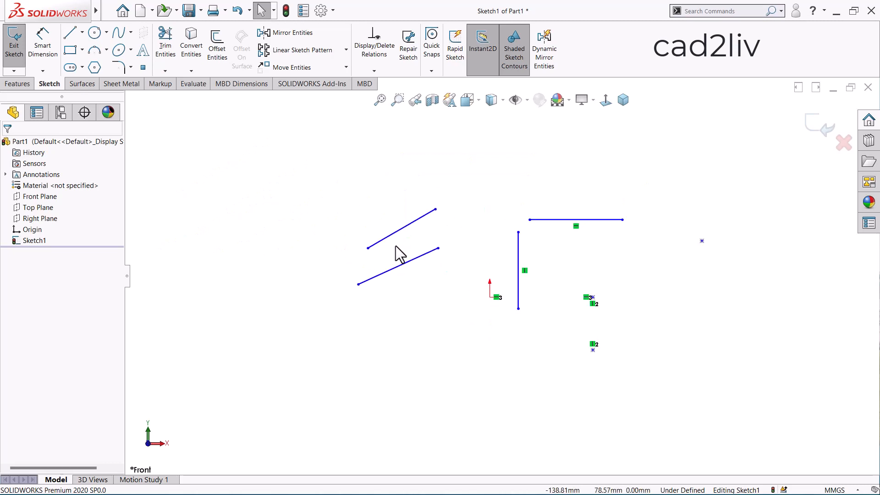
scroll(395, 246, up, 1)
scroll(683, 280, down, 2)
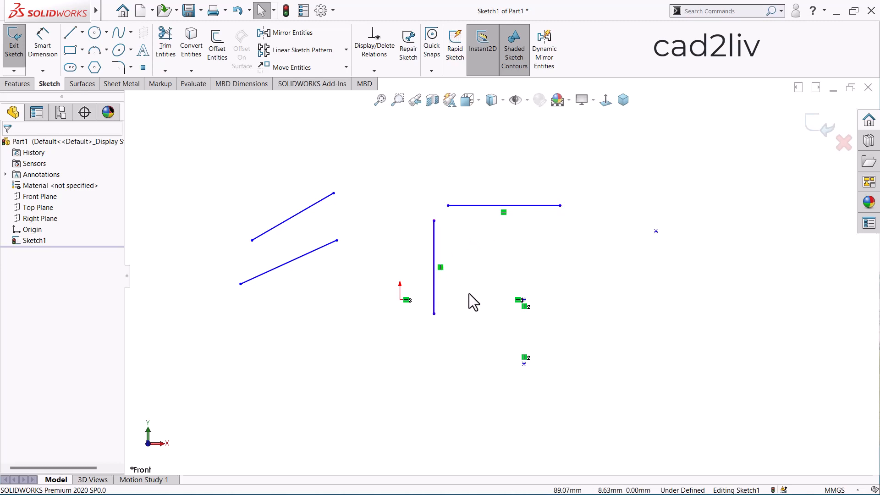
Add a Collinear relation between the two slanted lines
scroll(472, 289, up, 2)
scroll(366, 246, down, 3)
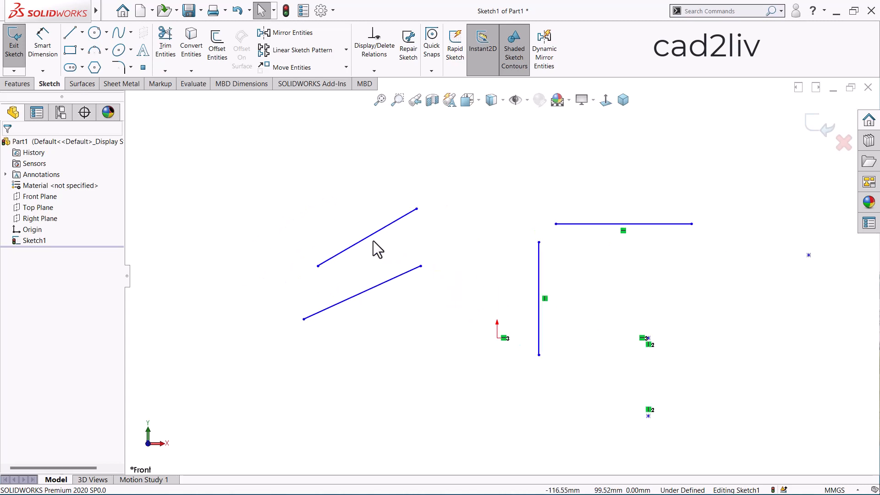
click(384, 229)
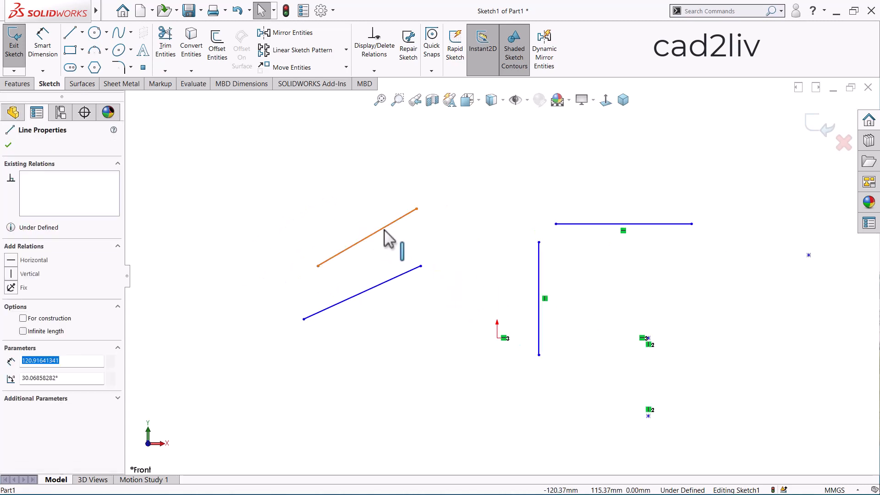
ctrl+click(405, 274)
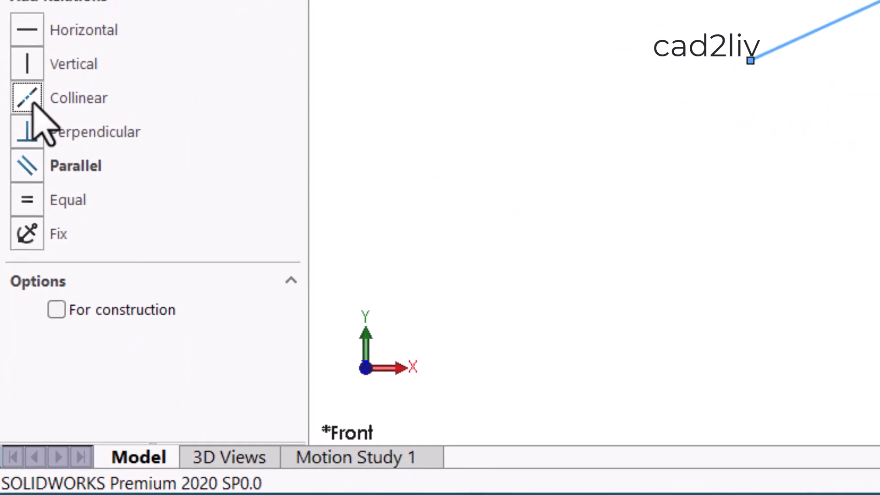
click(33, 103)
click(392, 307)
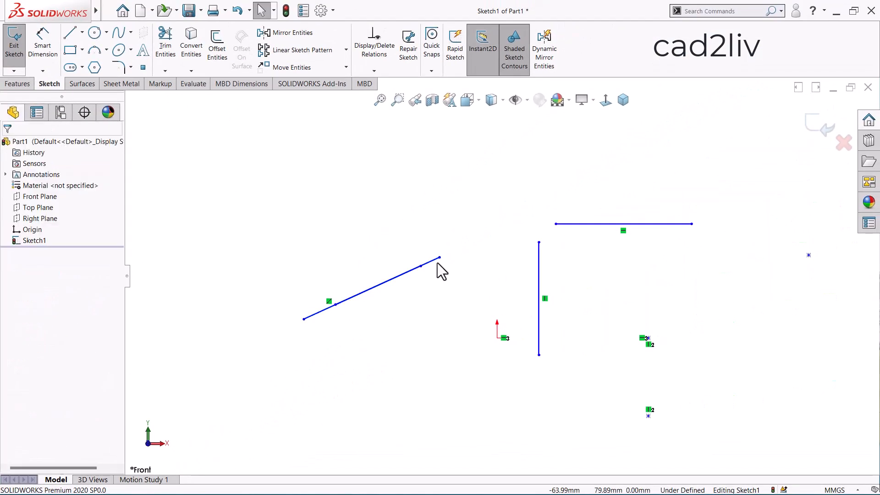
Stretch and reposition the two collinear lines by their endpoints so they are separated by a gap along a shallower slope
drag(440, 258, 664, 155)
drag(422, 274, 137, 404)
click(392, 365)
scroll(406, 315, up, 3)
scroll(411, 319, down, 2)
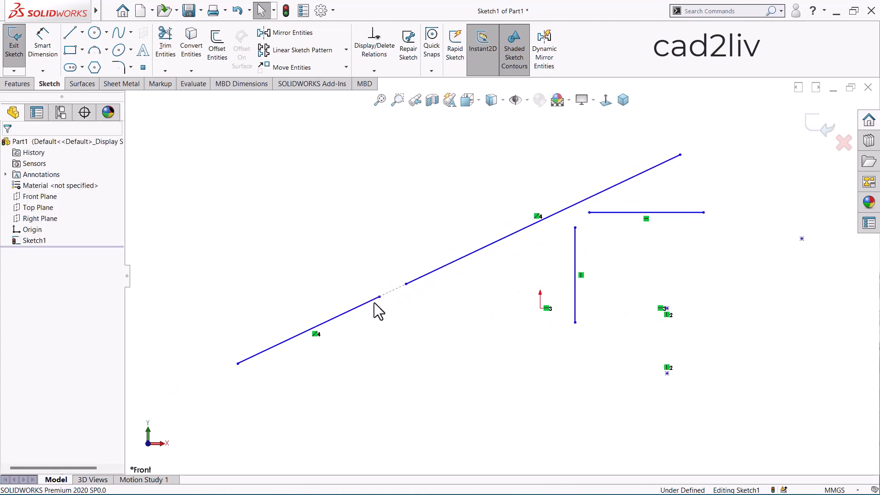
mouse_move(381, 298)
mouse_down()
mouse_move(355, 286)
mouse_move(315, 233)
mouse_move(311, 193)
mouse_move(310, 365)
mouse_move(334, 378)
mouse_move(326, 280)
mouse_move(397, 258)
mouse_move(295, 281)
mouse_move(536, 204)
mouse_move(524, 193)
mouse_up()
click(469, 247)
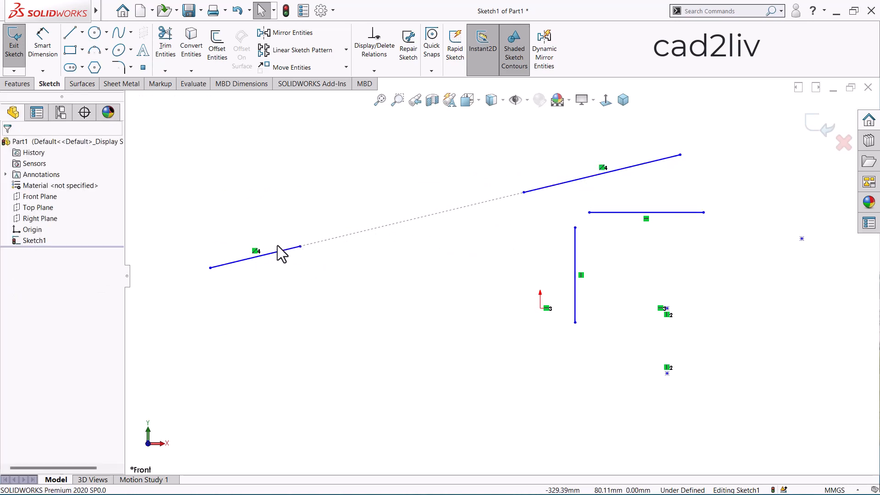
Delete the Collinear relation between the two slanted lines and move the longer line slightly lower
mouse_move(255, 251)
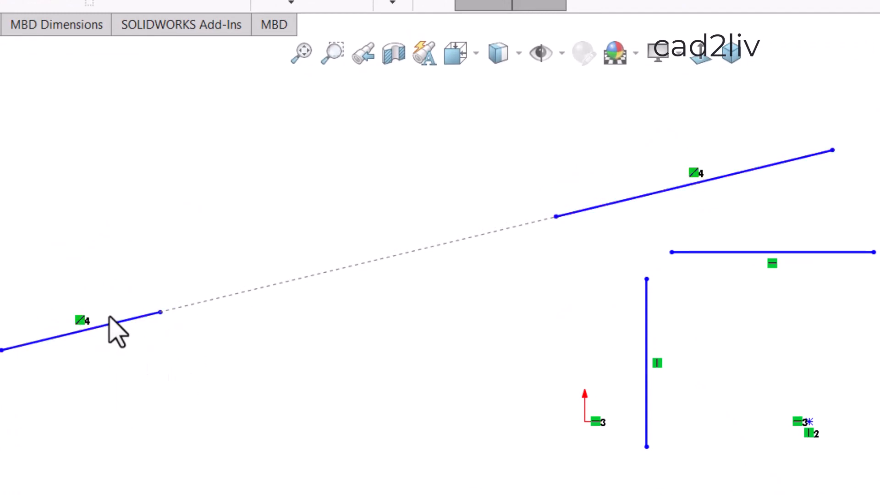
click(78, 320)
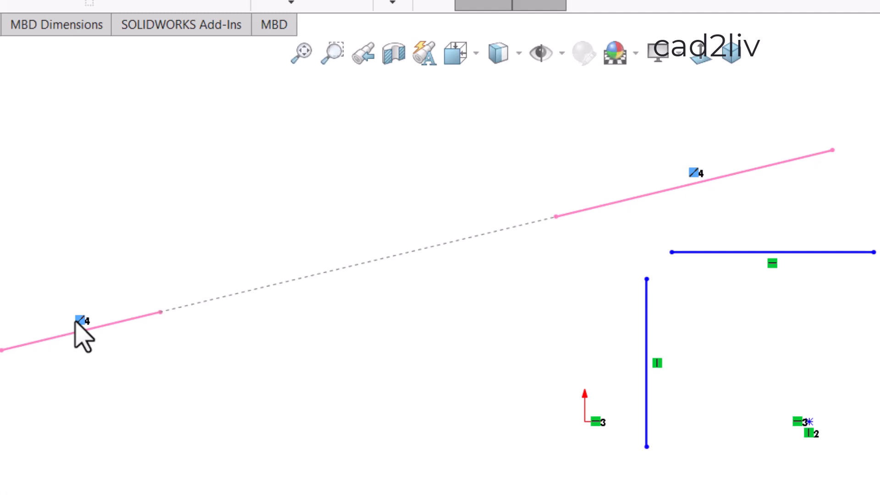
key(Delete)
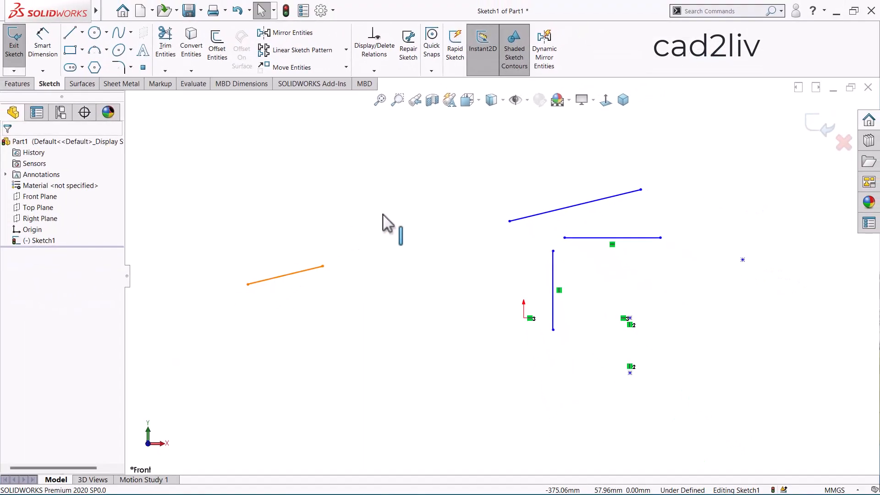
mouse_move(276, 278)
mouse_down()
mouse_move(541, 168)
mouse_move(552, 175)
mouse_move(549, 169)
mouse_up()
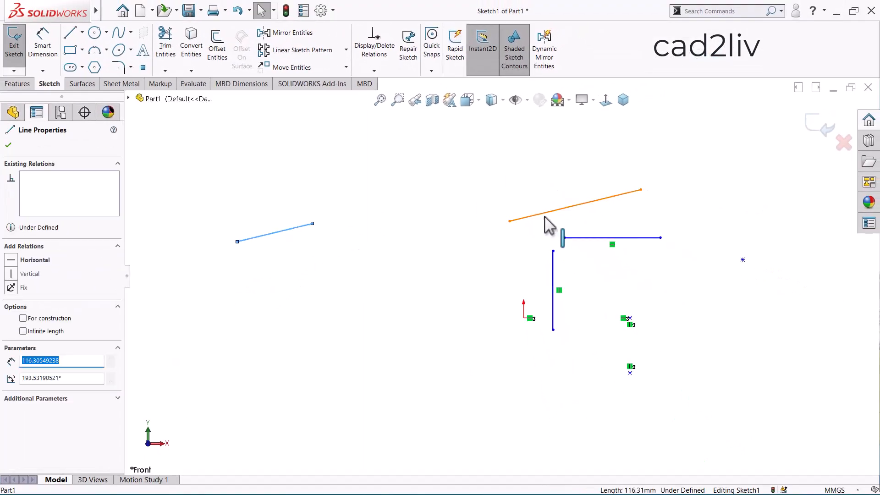
click(544, 215)
drag(543, 214, 383, 258)
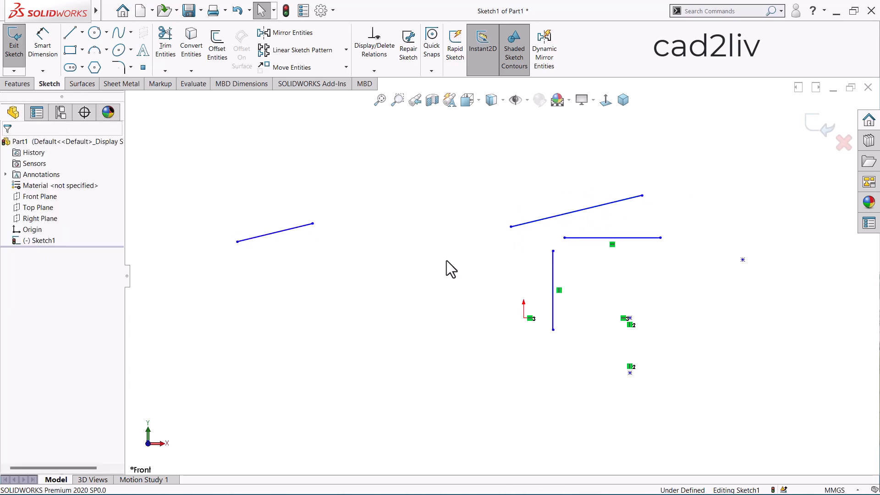
Add a Parallel relation between the two separated slanted lines
click(294, 229)
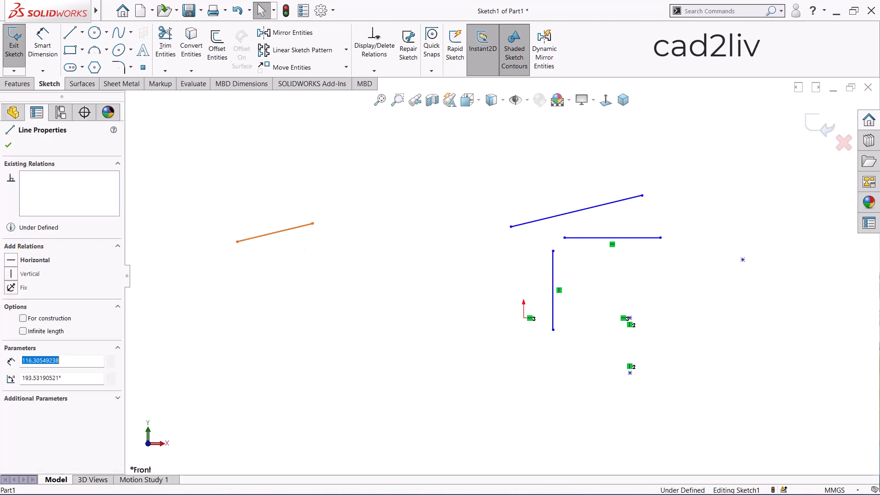
click(532, 222)
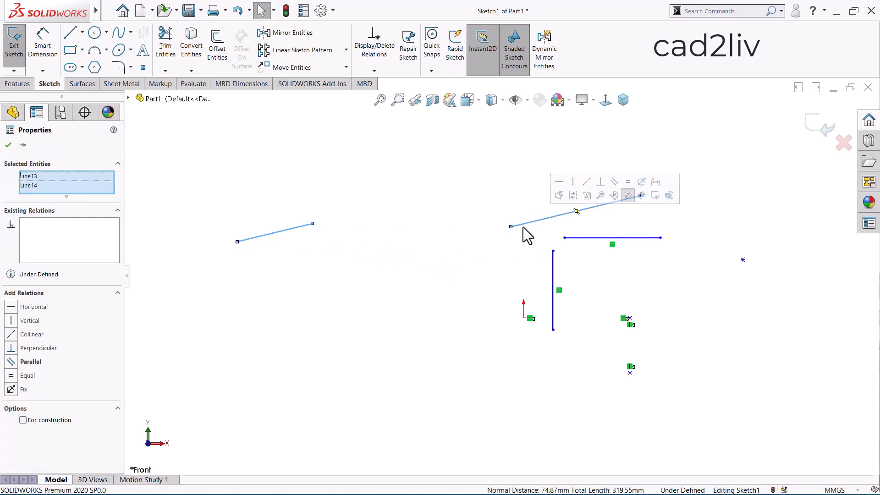
click(9, 366)
key(Escape)
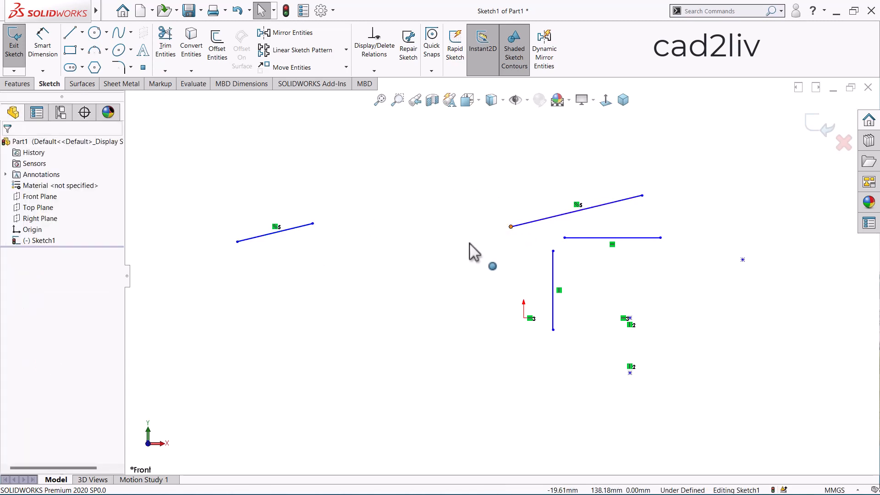
Lengthen both parallel lines by their endpoints, move the upper one farther away, and shorten the lower one to a steeper slope
drag(511, 226, 218, 310)
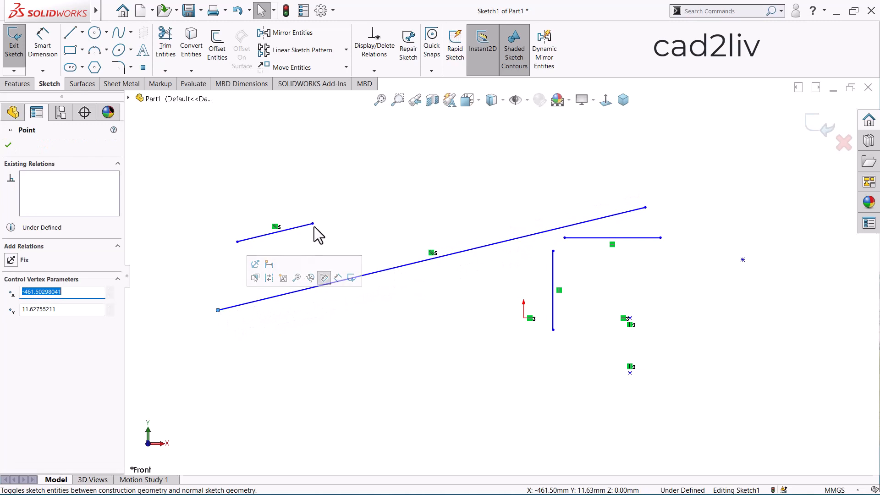
drag(314, 224, 678, 150)
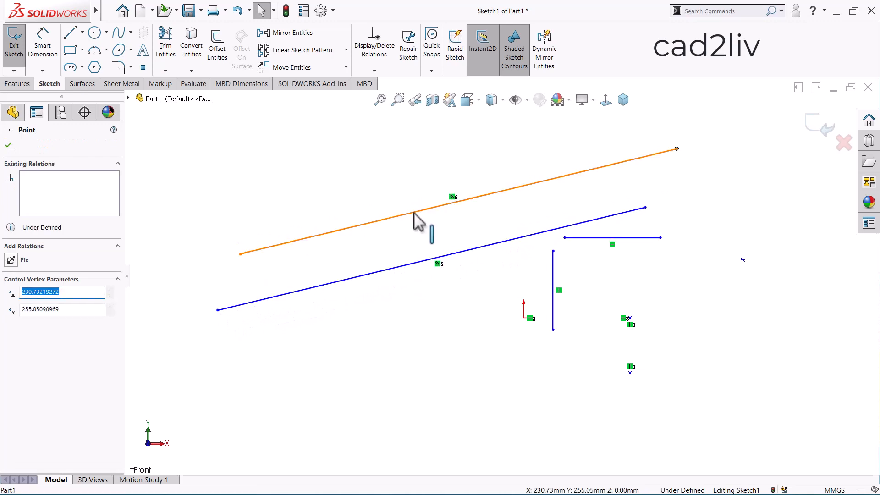
drag(414, 212, 406, 182)
click(406, 312)
scroll(409, 311, up, 1)
scroll(422, 233, down, 1)
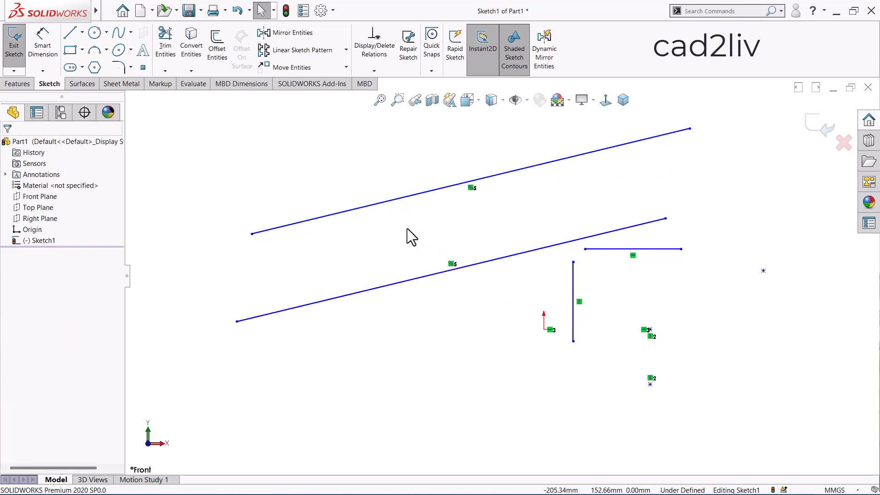
drag(666, 219, 467, 254)
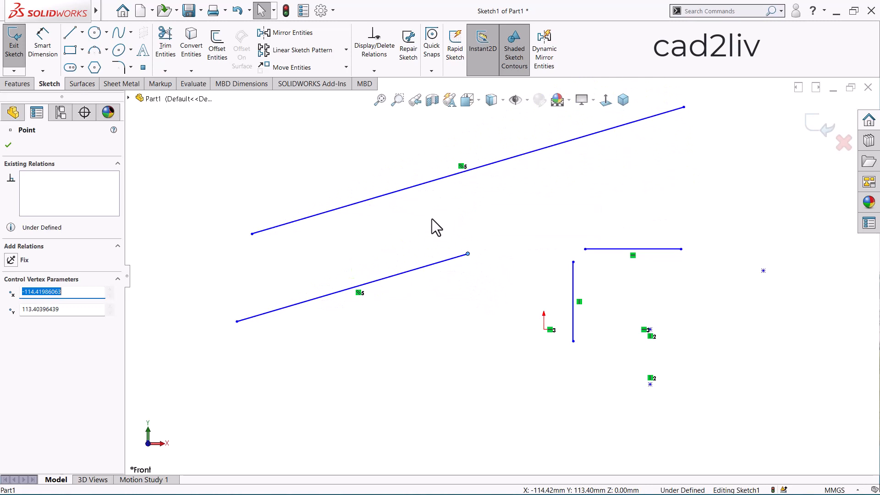
click(432, 219)
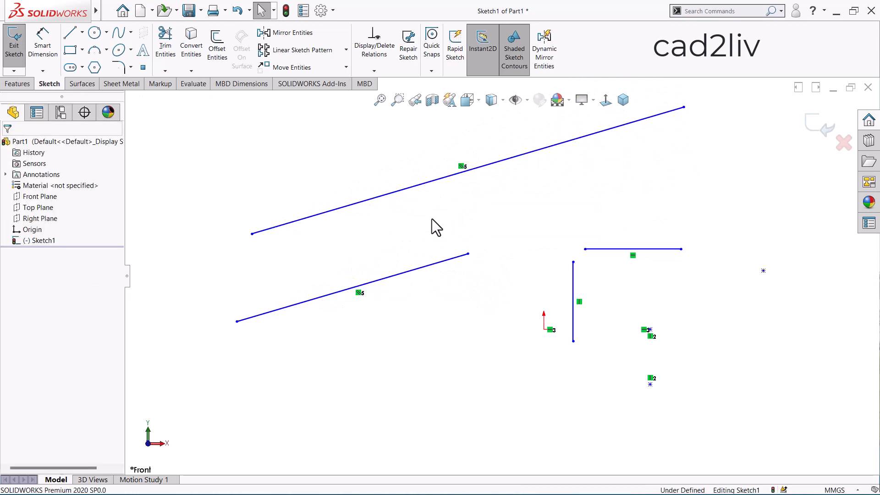
Replace the Parallel relation between the two slanted lines with an Equal relation
click(366, 284)
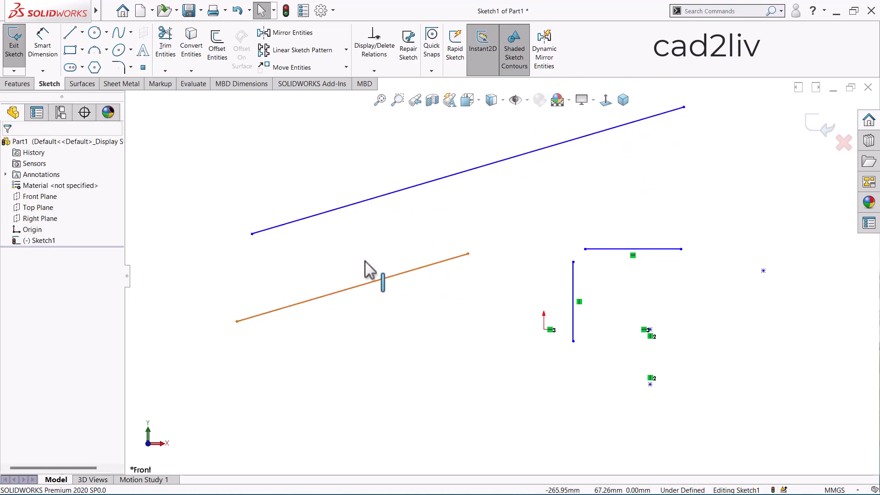
ctrl+click(335, 216)
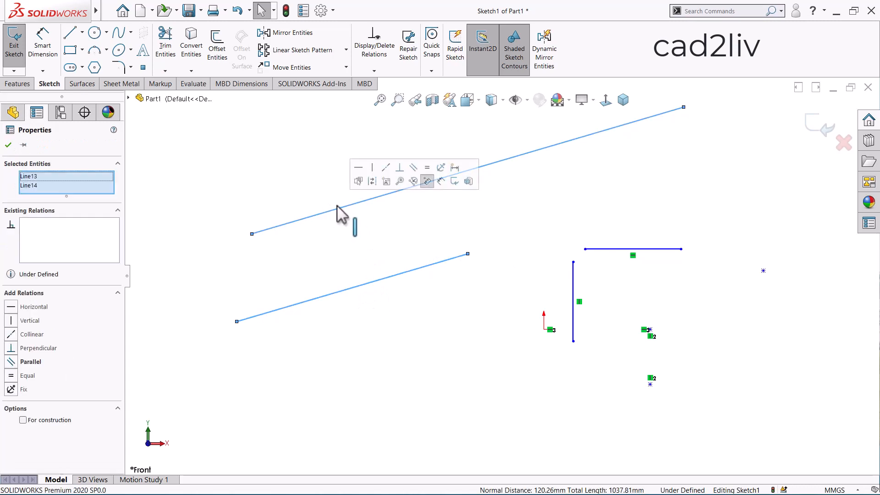
click(11, 377)
click(228, 293)
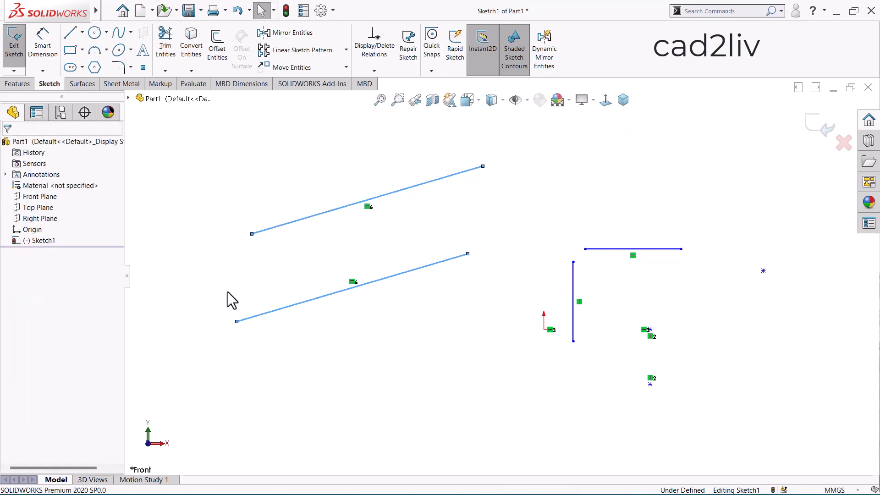
Dimension the lower slanted line's length and set it to 368 mm
right_click(240, 268)
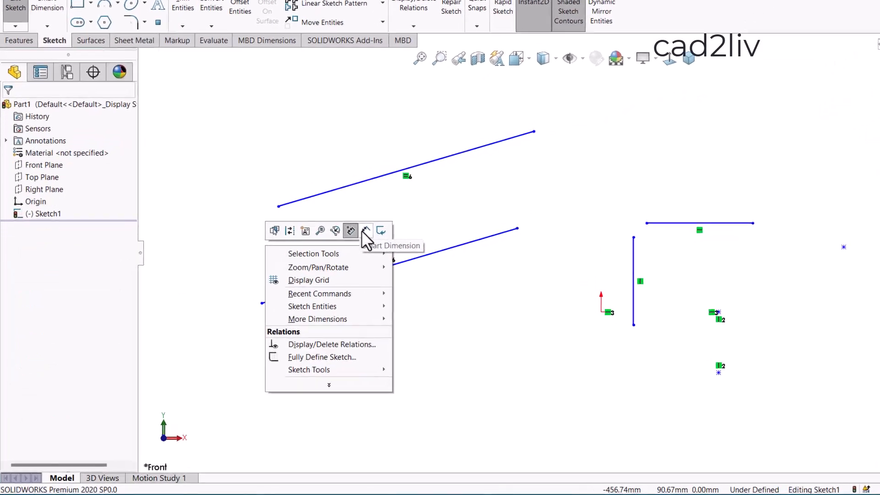
click(366, 230)
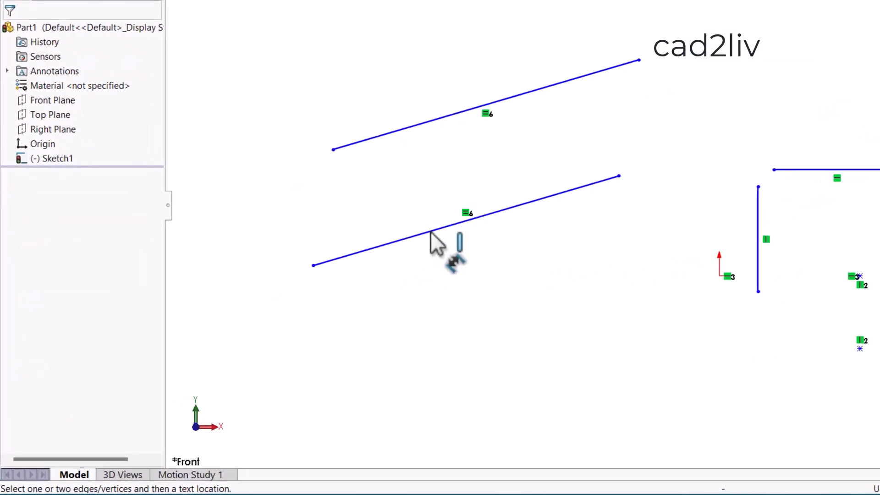
click(371, 272)
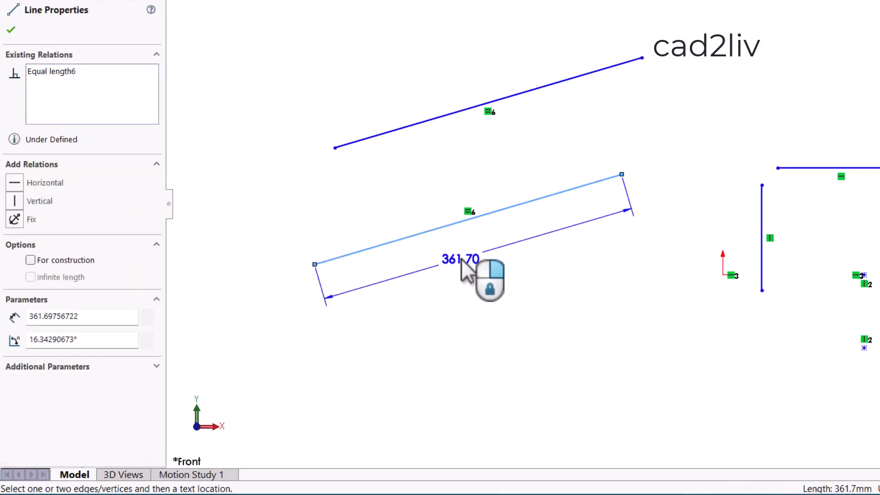
click(468, 268)
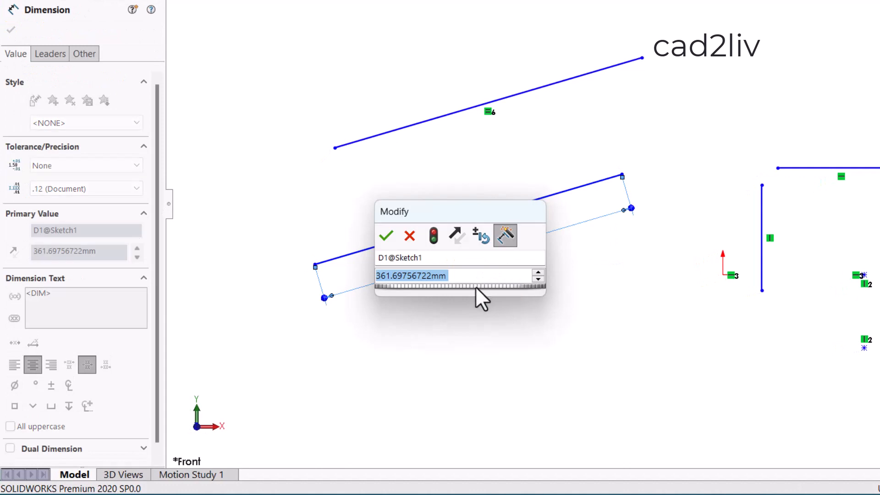
text(368)
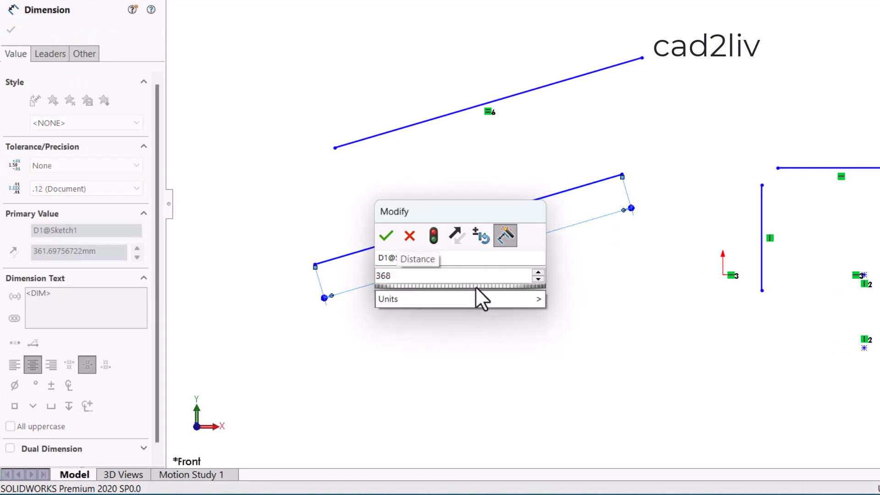
key(Return)
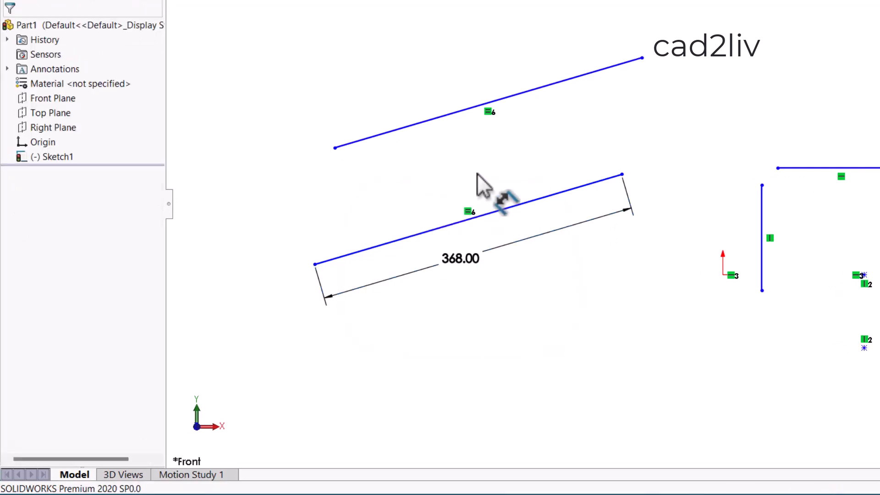
Try to add a length dimension to the upper slanted line and cancel it
click(449, 114)
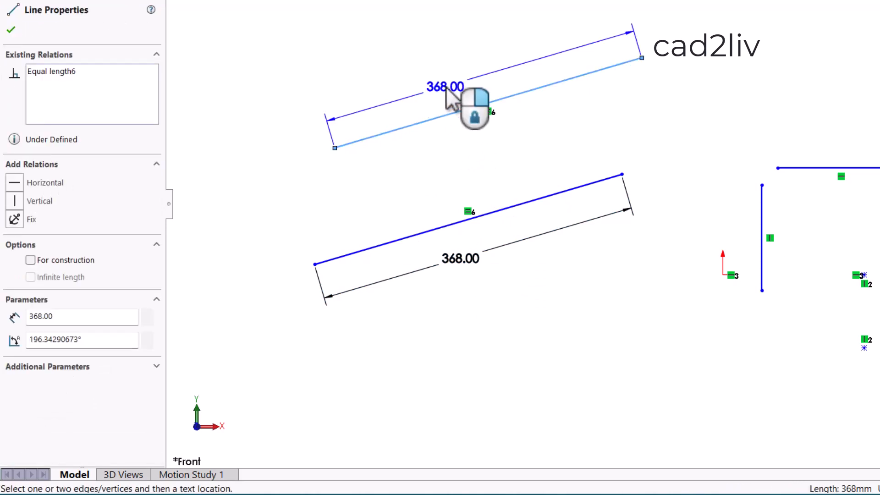
click(447, 88)
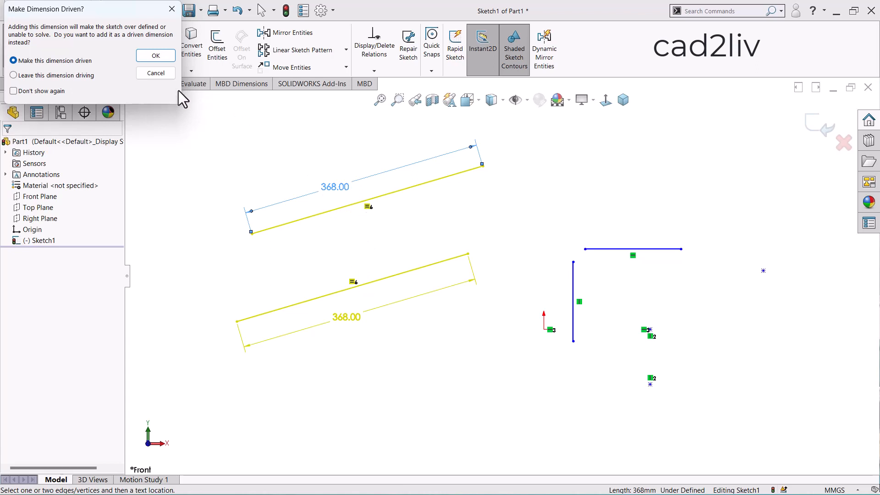
click(166, 76)
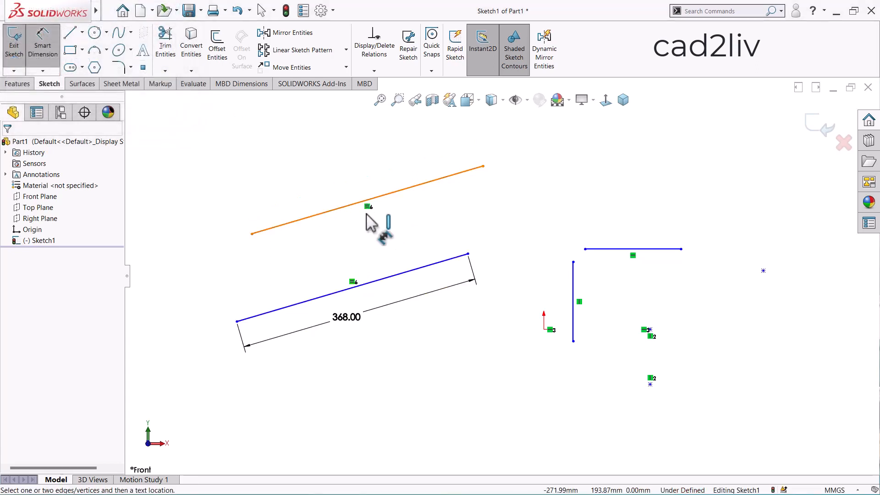
Delete the lower slanted line's length dimension and the Equal relation between the two slanted lines
click(475, 283)
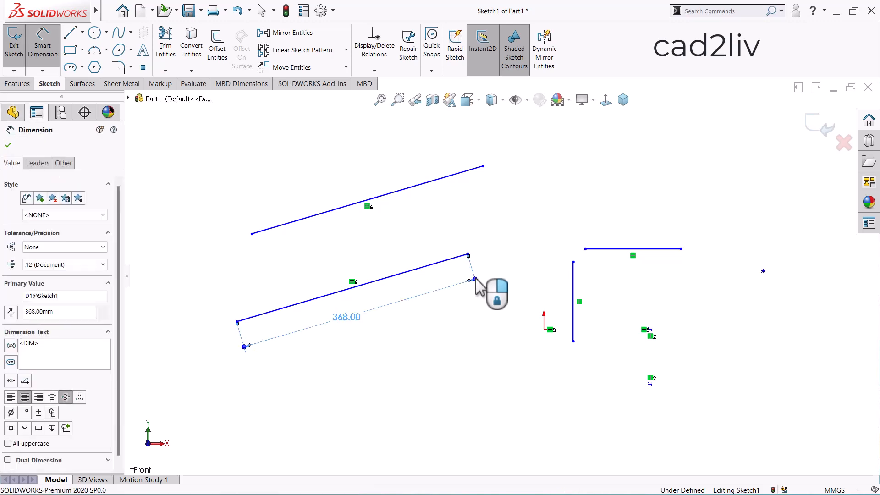
key(Delete)
click(353, 283)
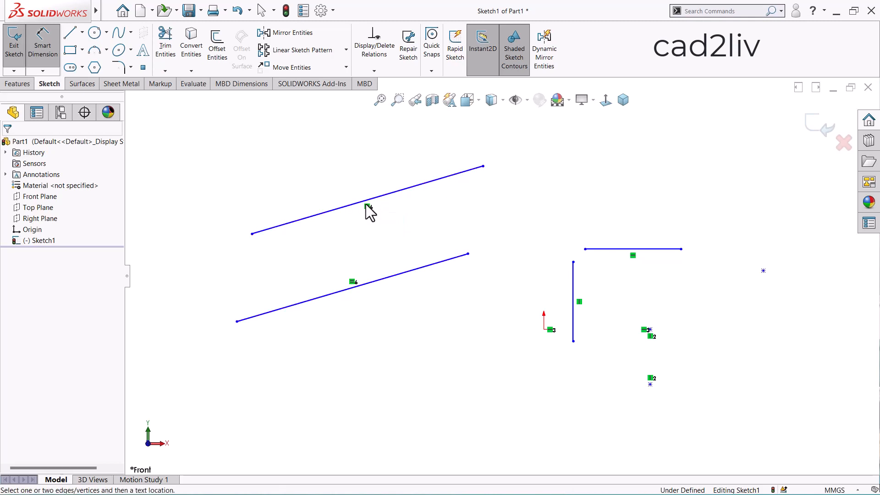
key(Escape)
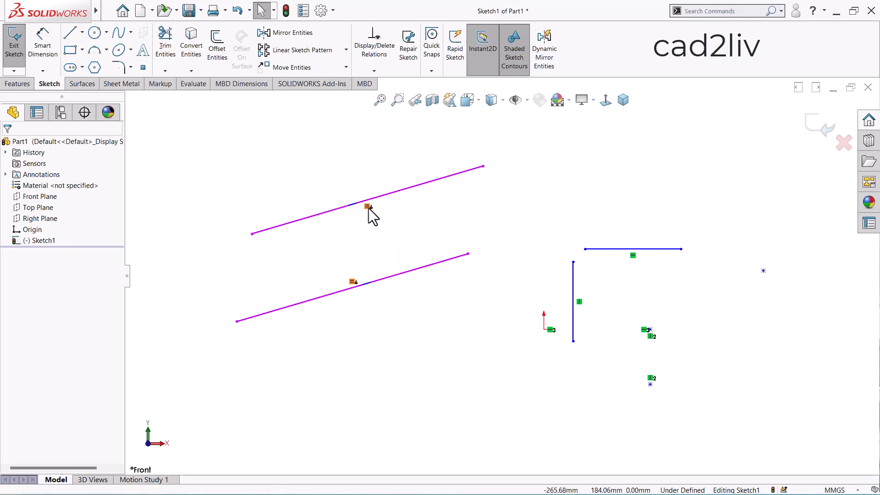
key(Delete)
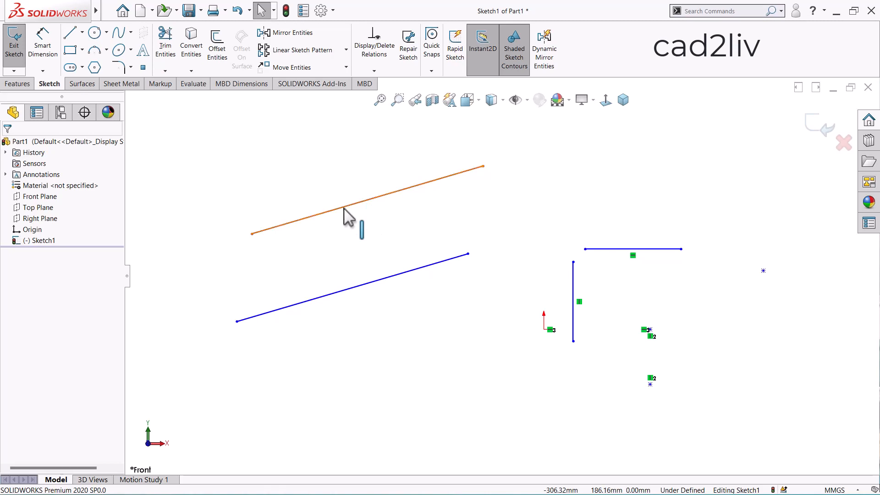
Add a Perpendicular relation between the two slanted lines
click(347, 210)
ctrl+click(353, 288)
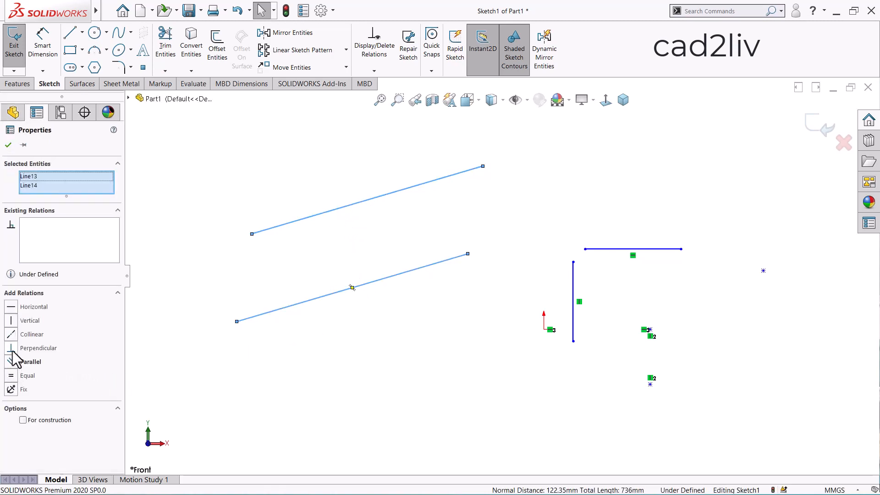
click(12, 351)
click(379, 317)
scroll(380, 317, up, 3)
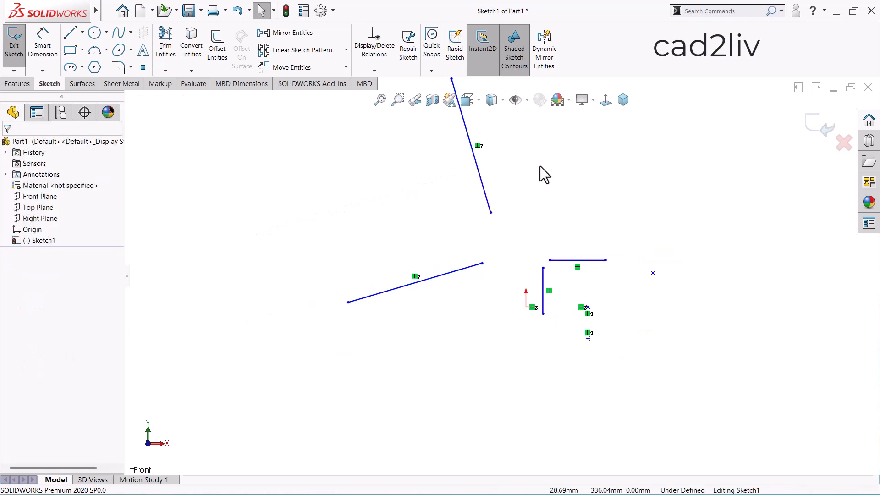
Stretch the two perpendicular lines from their endpoints until they cross, about 778 mm and 516 mm long, and check their shared relation
scroll(540, 174, down, 2)
drag(453, 321, 666, 259)
drag(463, 251, 490, 328)
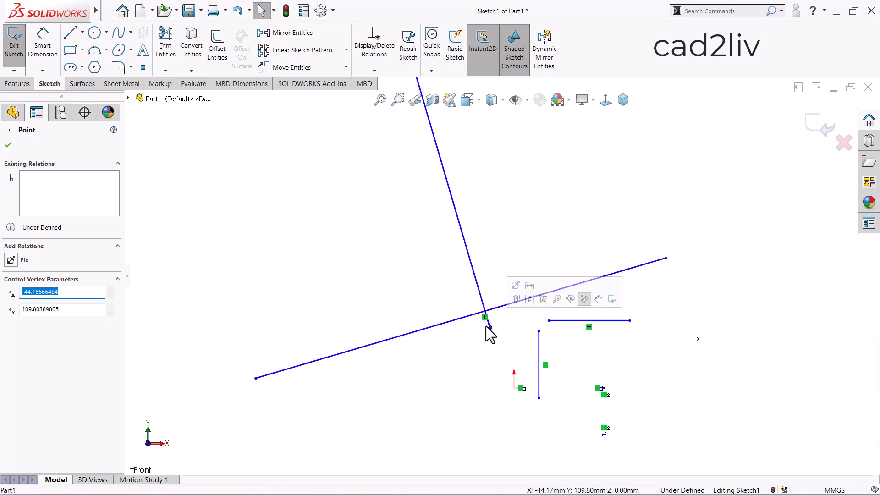
click(407, 276)
scroll(407, 277, up, 2)
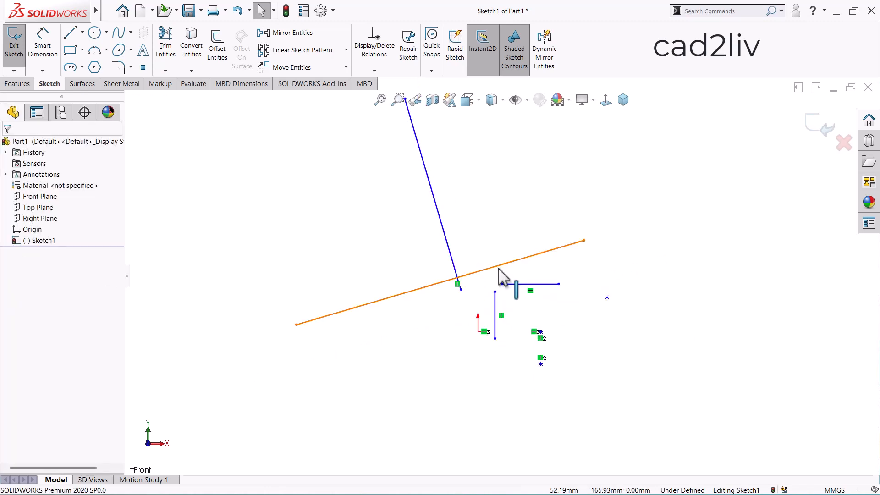
click(499, 267)
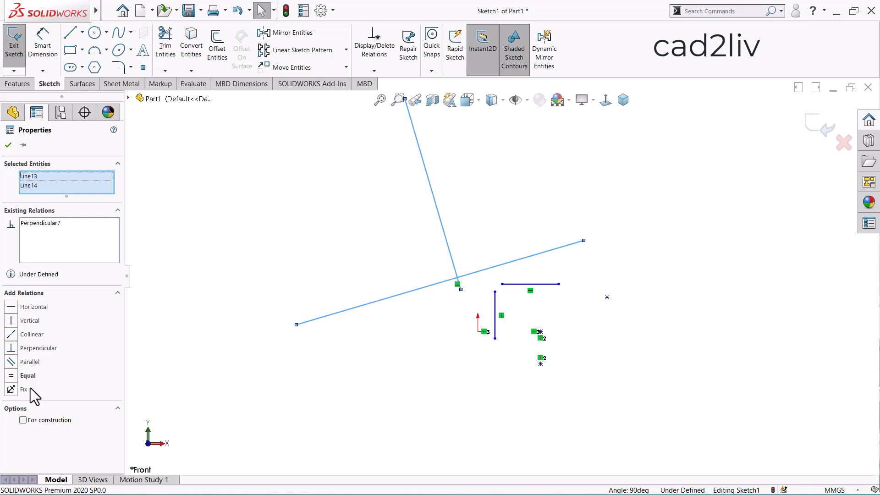
key(Escape)
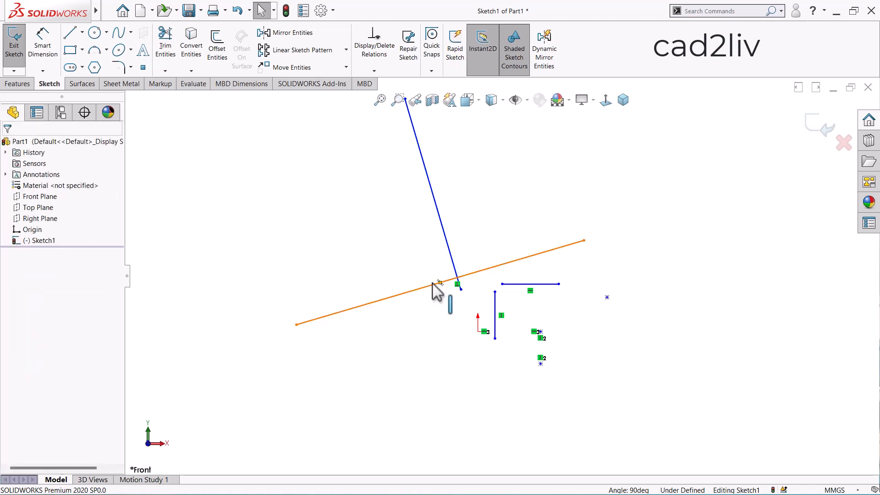
Delete the steep line that crosses the long slanted line
click(428, 286)
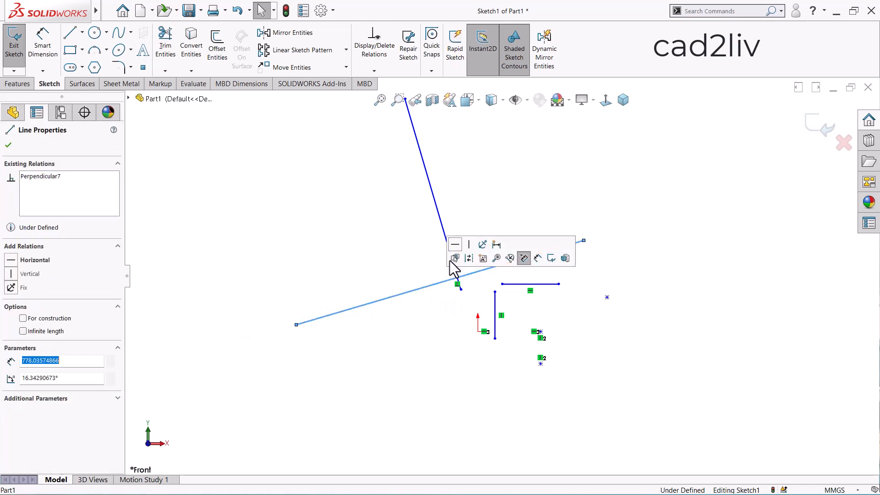
click(441, 225)
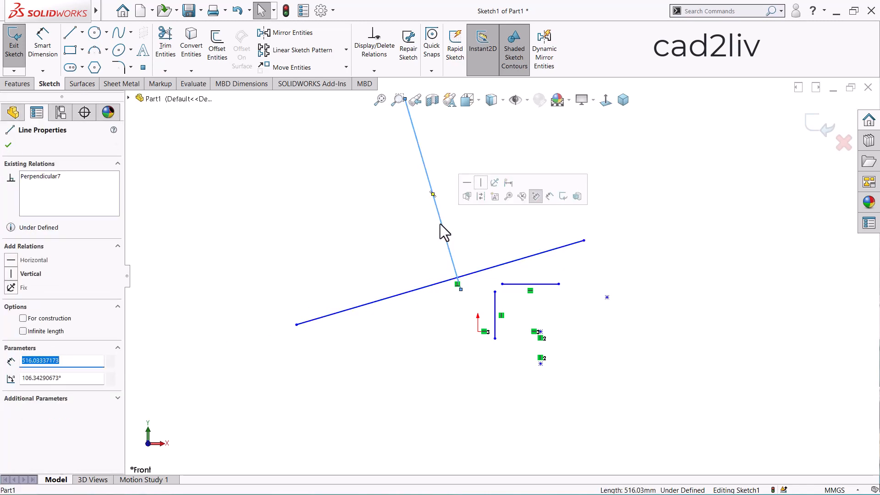
key(Delete)
Add a Fix relation to the remaining slanted line
click(395, 299)
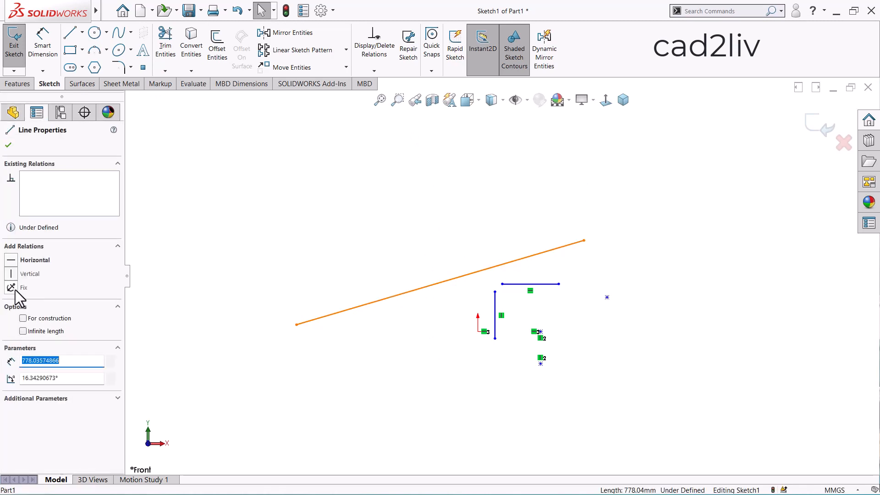
click(11, 287)
click(435, 372)
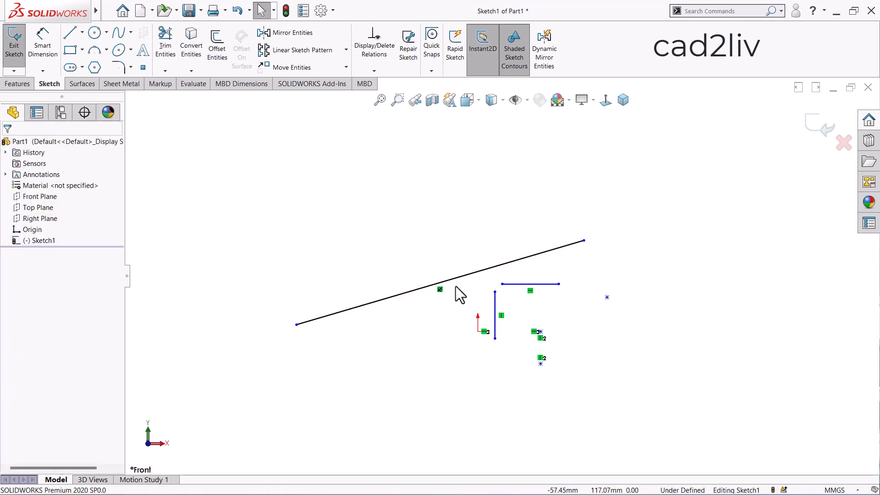
Shorten the fixed line from its upper endpoint and try to move the whole line out of place
scroll(456, 288, down, 2)
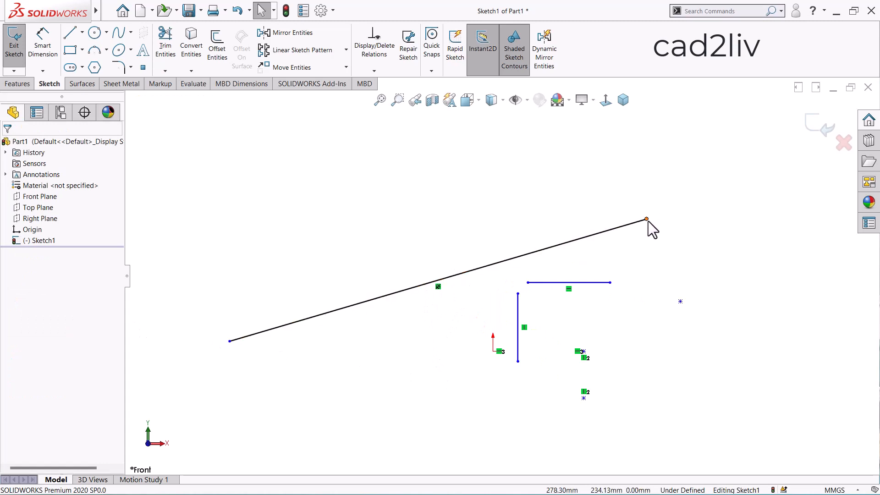
drag(725, 189, 570, 247)
click(493, 237)
drag(475, 269, 473, 233)
click(459, 296)
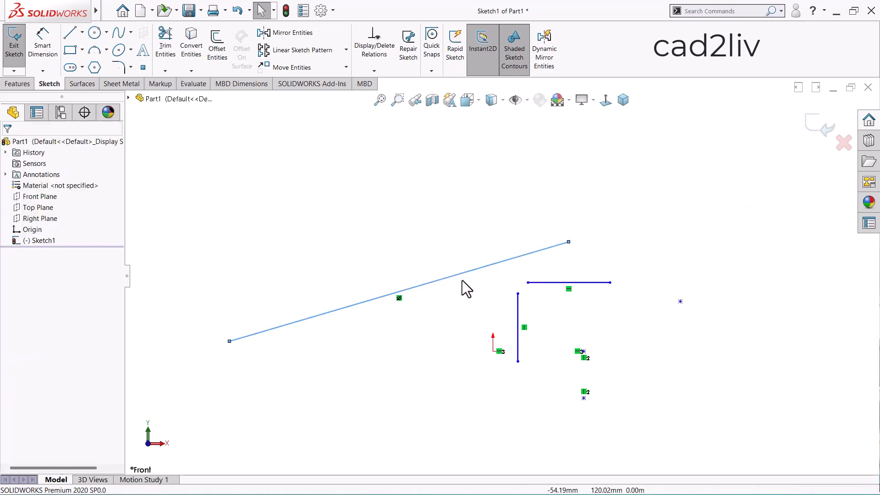
drag(462, 275, 461, 250)
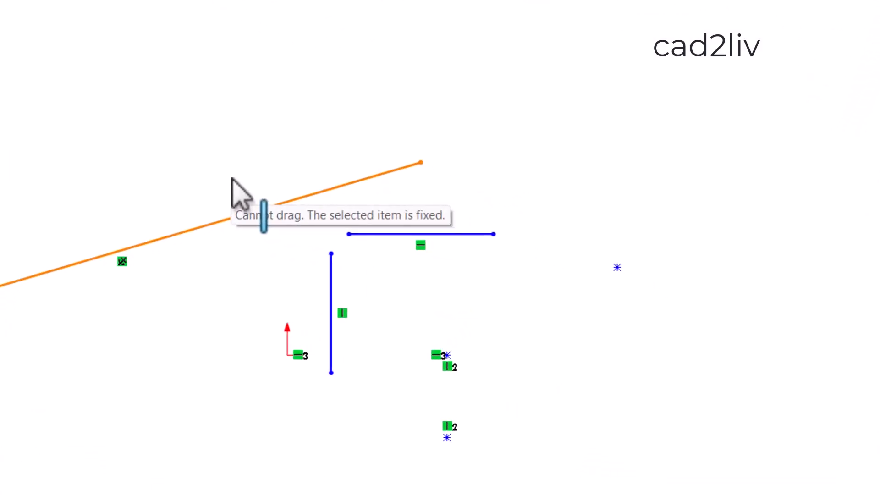
click(203, 306)
Lengthen the fixed line from its upper endpoint and shorten it slightly at its lower endpoint, to about 758 mm overall
drag(422, 163, 668, 78)
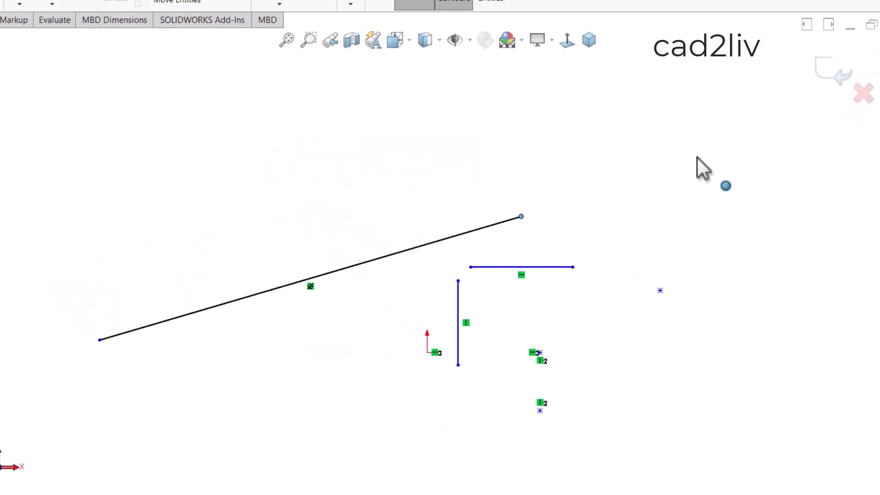
drag(697, 157, 624, 188)
click(276, 341)
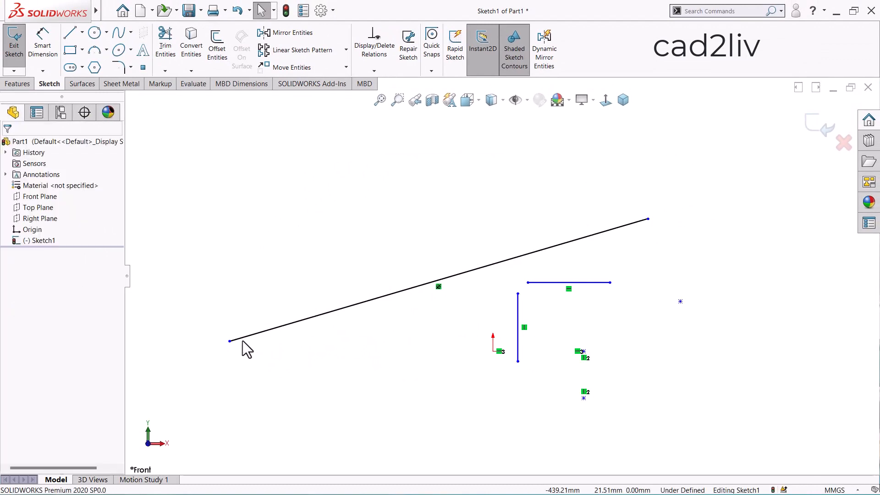
mouse_move(230, 341)
mouse_down()
mouse_move(186, 355)
mouse_move(244, 347)
mouse_move(243, 338)
mouse_up()
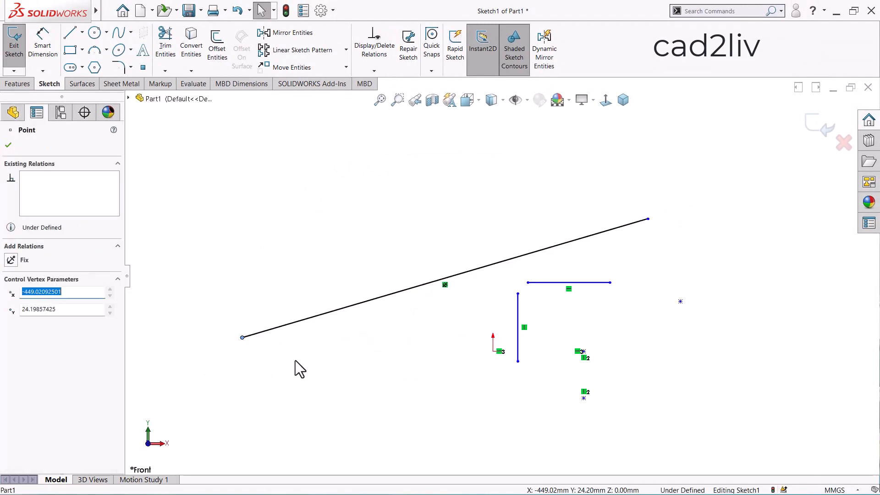
click(295, 360)
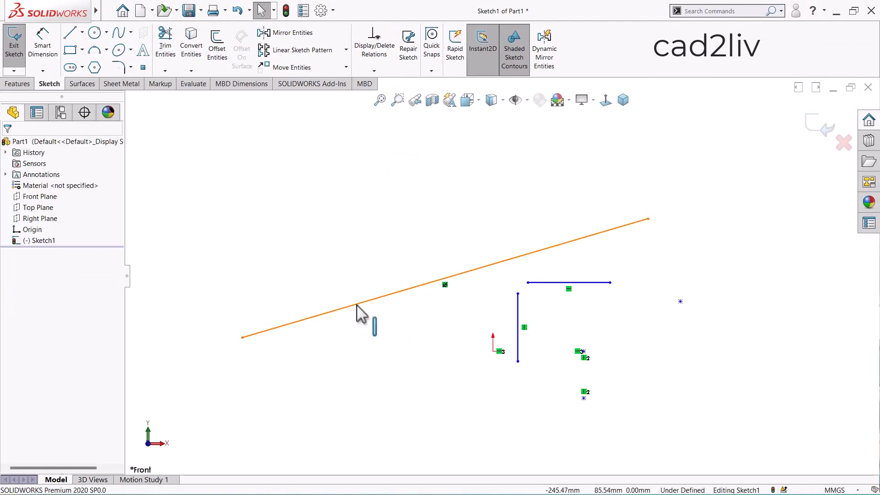
Delete the fixed line and all remaining lines and points to empty the sketch
click(357, 304)
key(Delete)
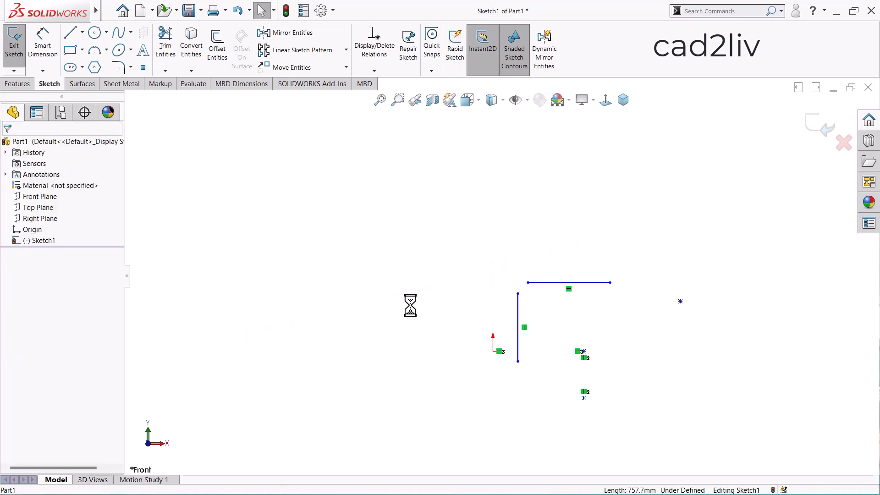
drag(497, 228, 701, 412)
key(Delete)
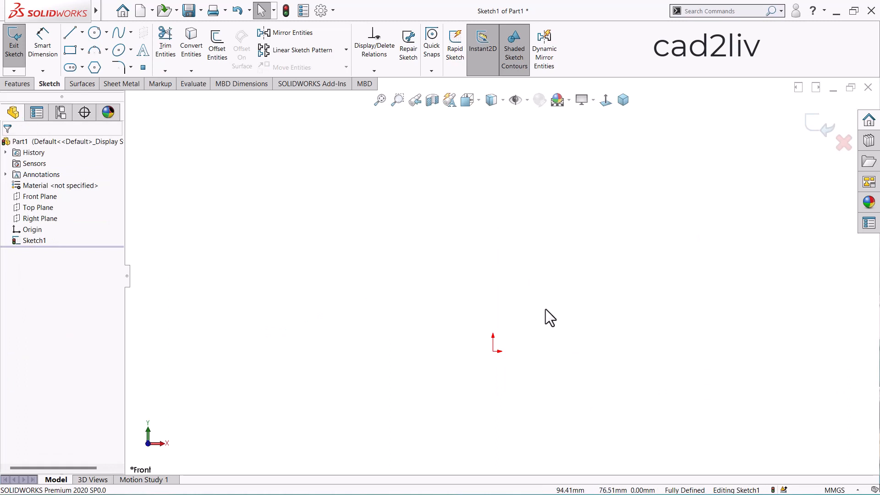
Sketch a circle about 279 mm in diameter, up and to the left of the origin
click(380, 100)
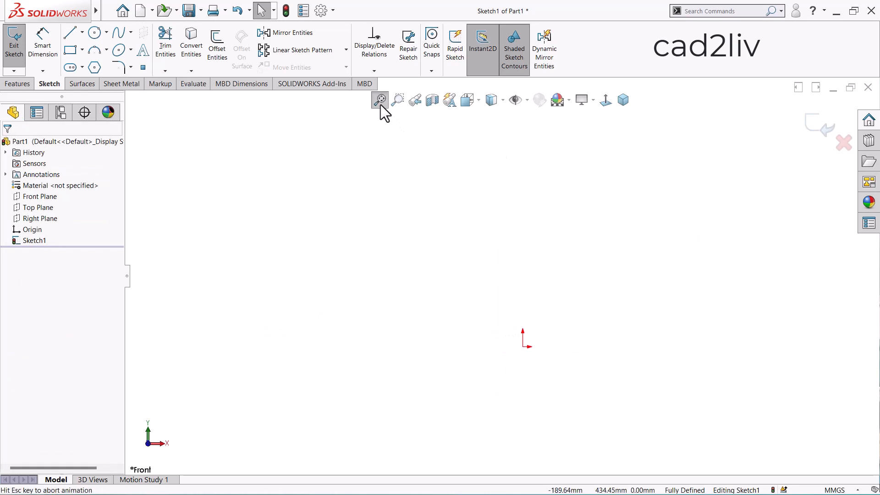
click(94, 32)
drag(394, 269, 456, 225)
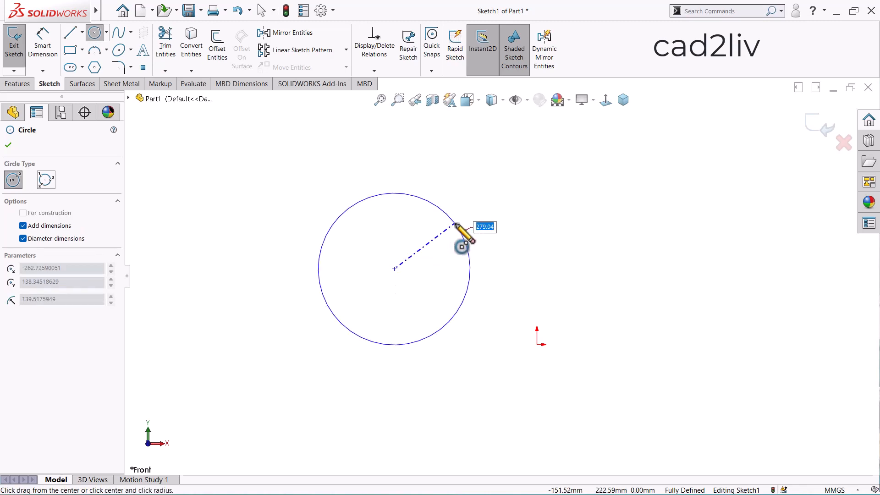
click(456, 225)
key(Escape)
scroll(361, 288, up, 2)
scroll(489, 197, down, 1)
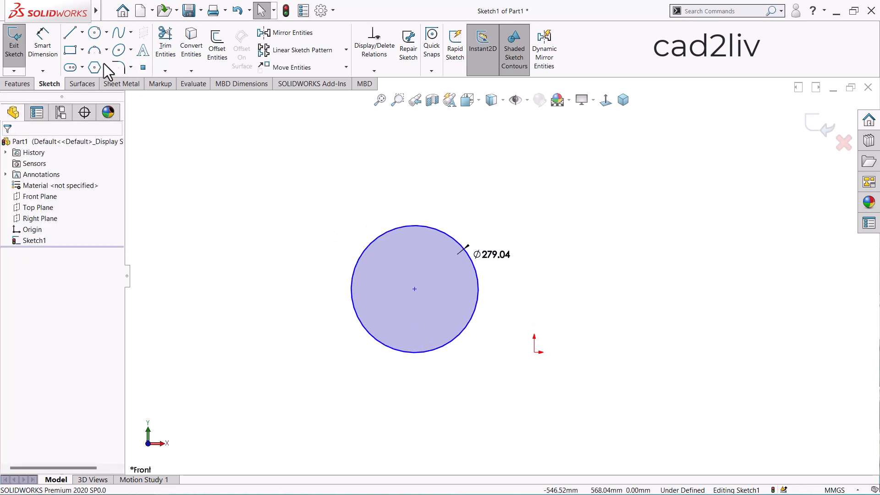
Sketch a slanted line above the circle and move the circle's diameter dimension farther out to the right
key(l)
click(287, 240)
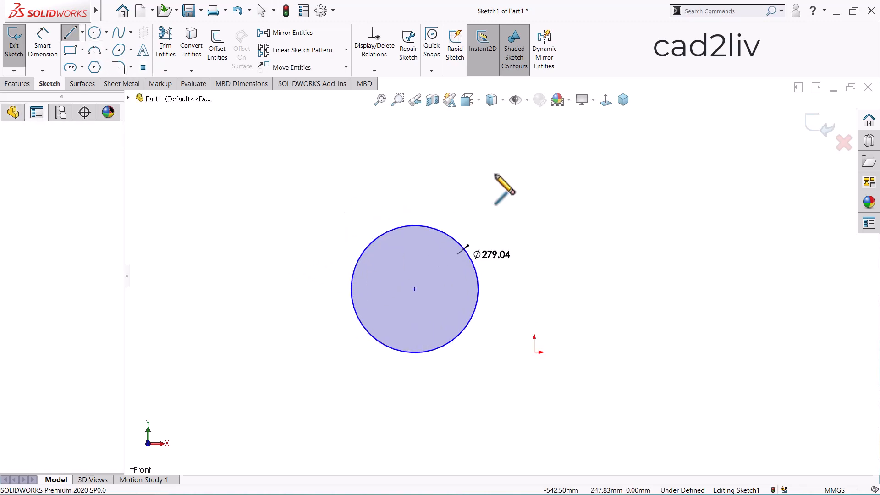
click(498, 173)
key(Escape)
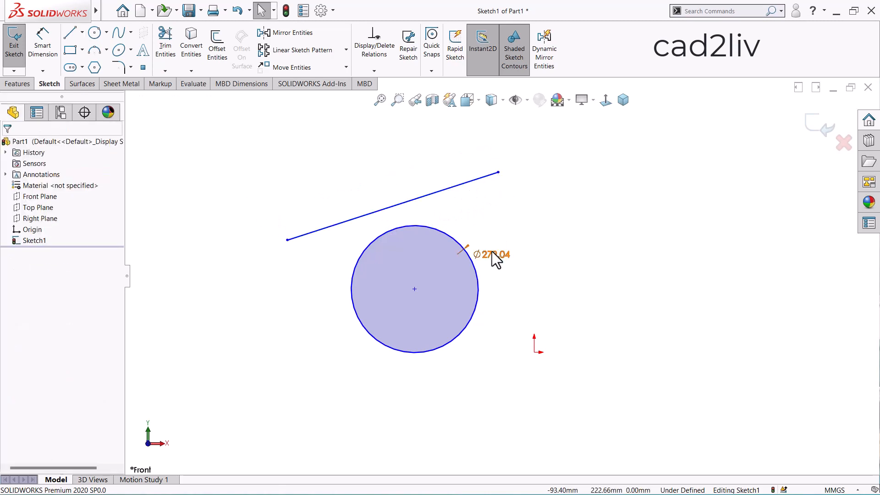
drag(492, 252, 599, 222)
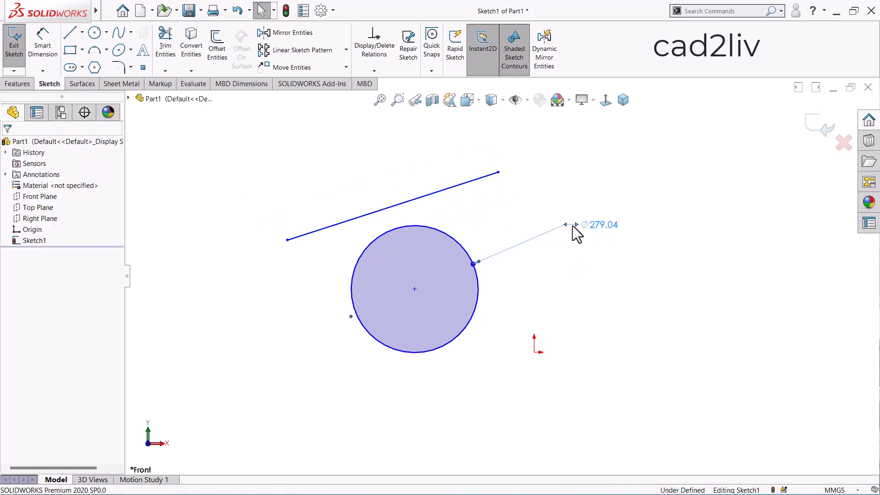
scroll(543, 199, down, 1)
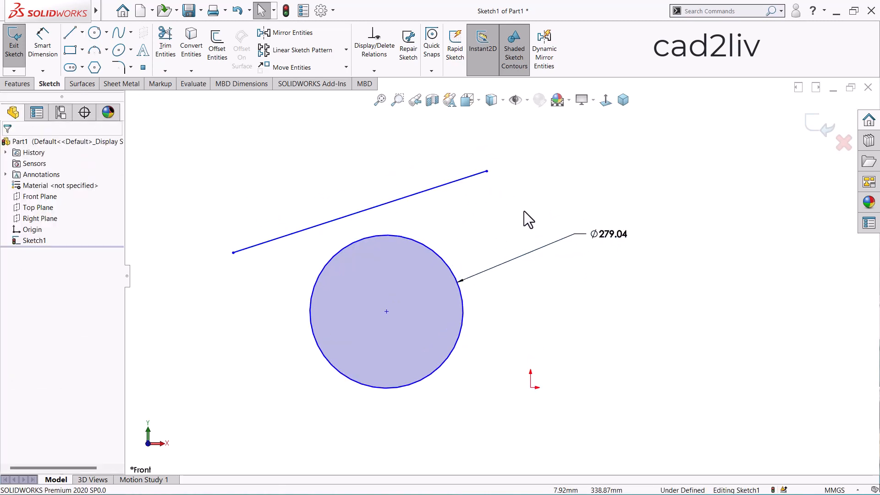
Add a Tangent relation between the circle and the slanted line
click(399, 243)
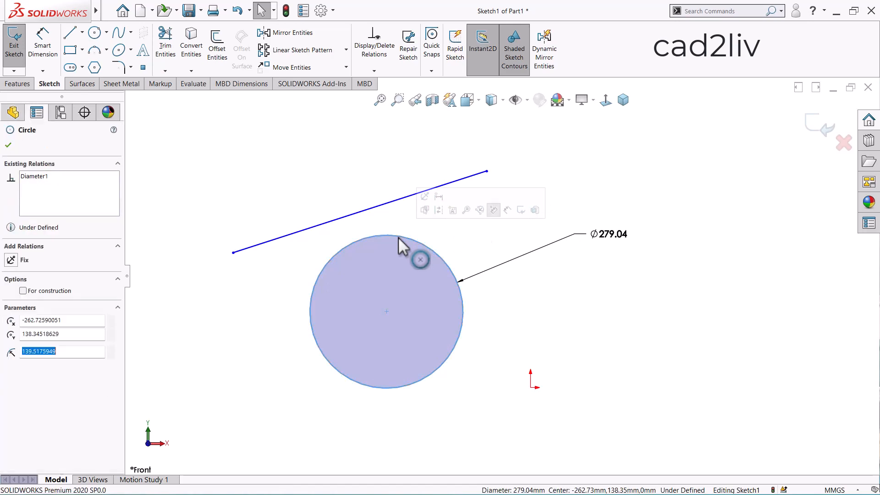
ctrl+click(355, 214)
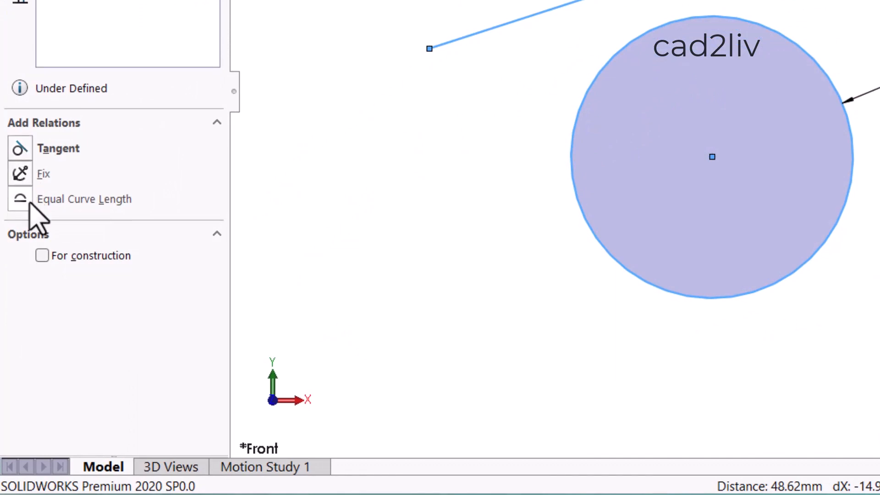
click(23, 155)
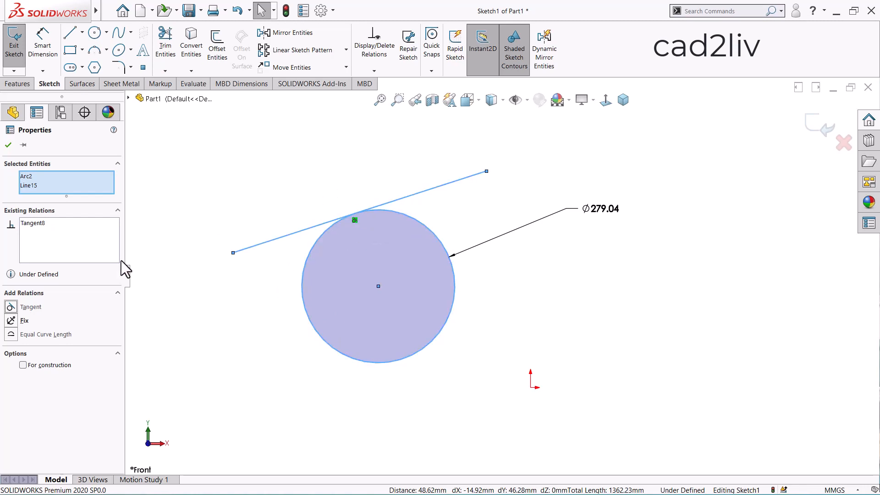
Add an Equal Curve Length relation between the circle and the tangent line
click(11, 334)
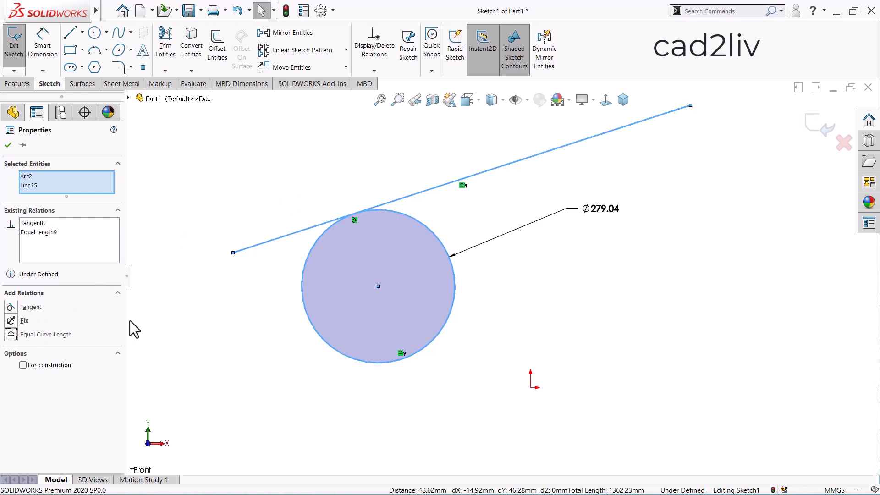
click(250, 305)
scroll(250, 304, up, 1)
scroll(521, 193, down, 1)
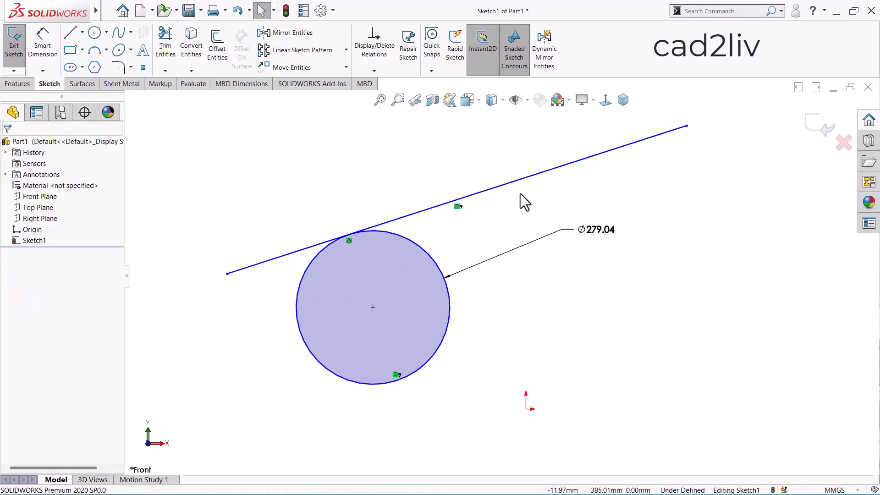
Move the circle's diameter dimension close beside the circle, switch its display to radius, and reselect it
drag(615, 234, 506, 316)
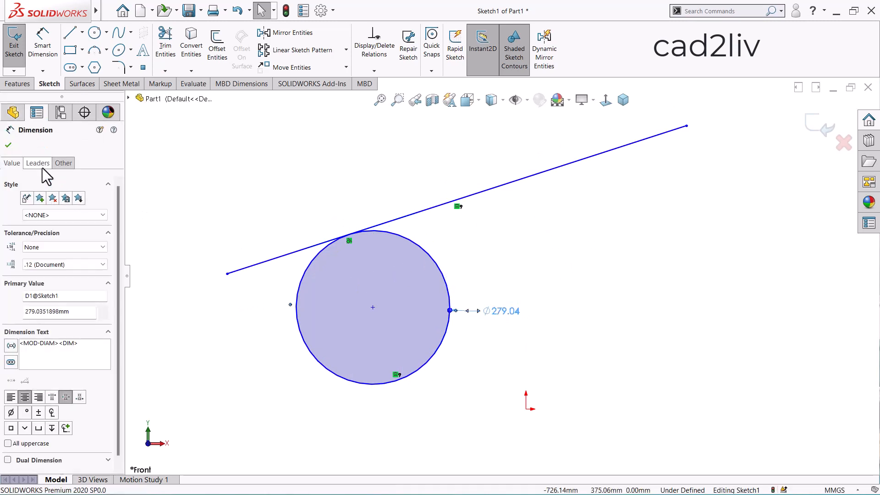
click(42, 168)
click(68, 164)
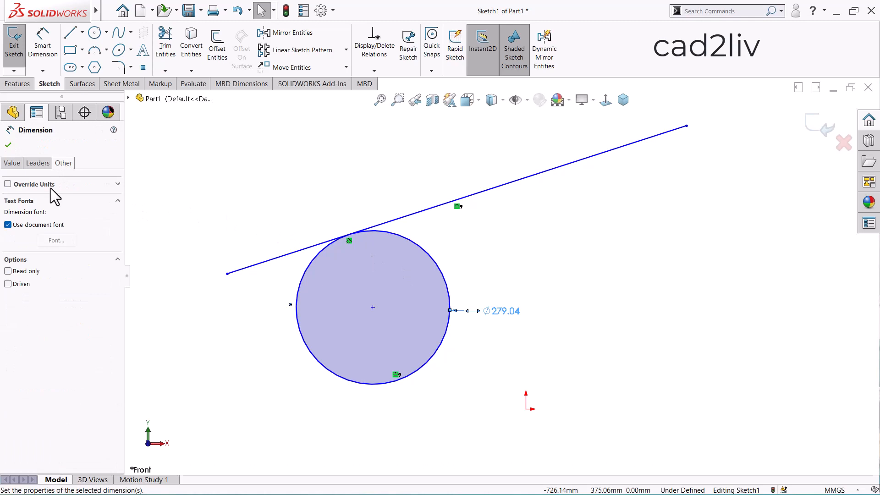
click(42, 166)
click(29, 233)
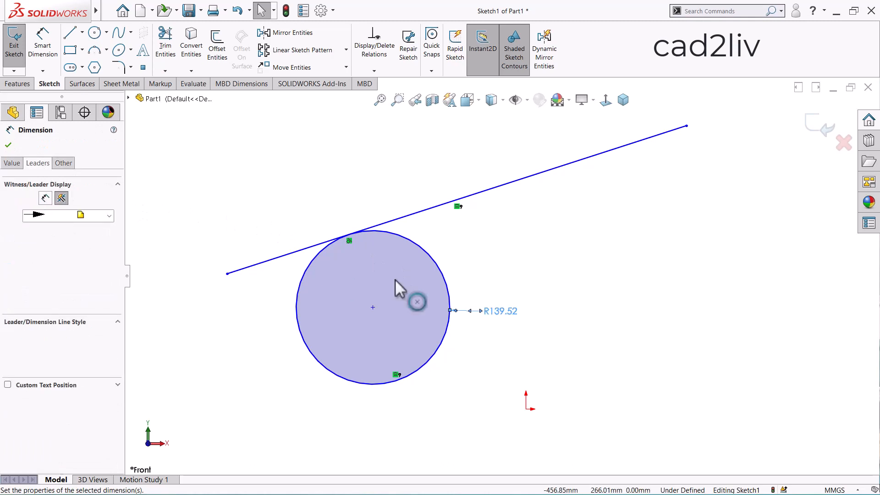
click(497, 324)
click(501, 317)
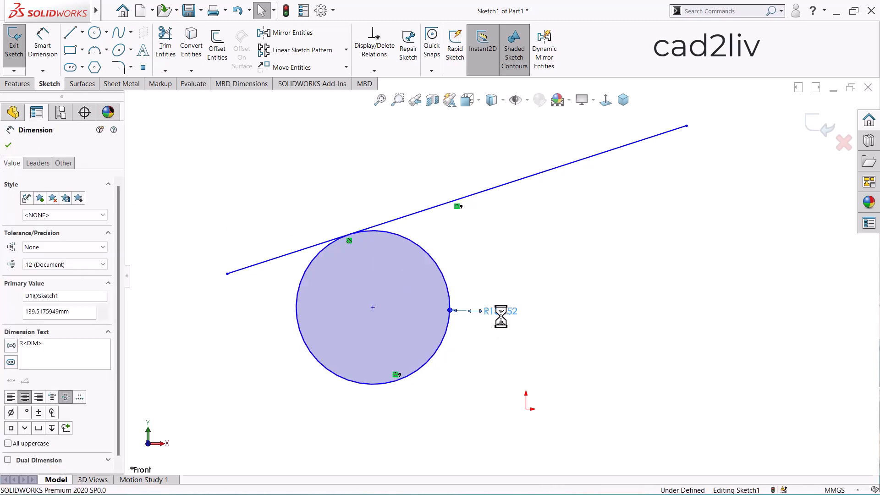
Set the circle's radius to 150 mm
text(150)
key(Return)
click(518, 342)
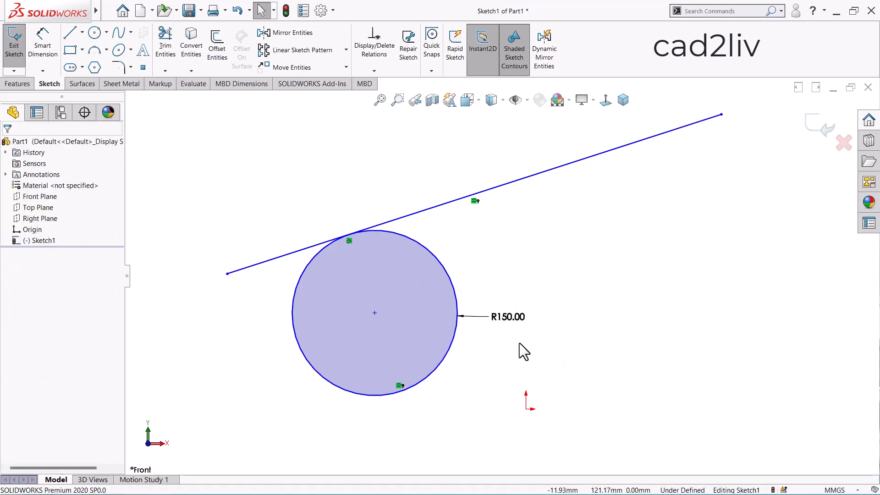
scroll(519, 343, up, 1)
scroll(519, 342, down, 1)
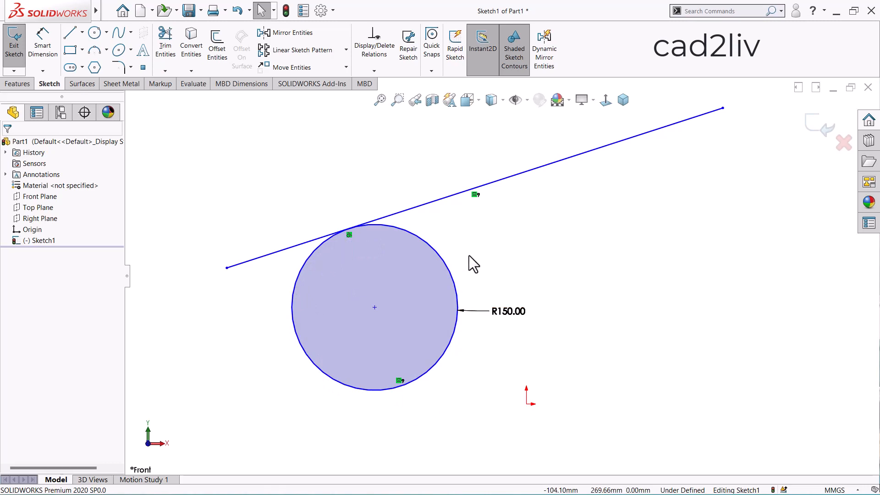
scroll(465, 215, up, 1)
scroll(460, 169, down, 1)
Place a trial length dimension on the line tangent to the circle and discard it
right_click(462, 158)
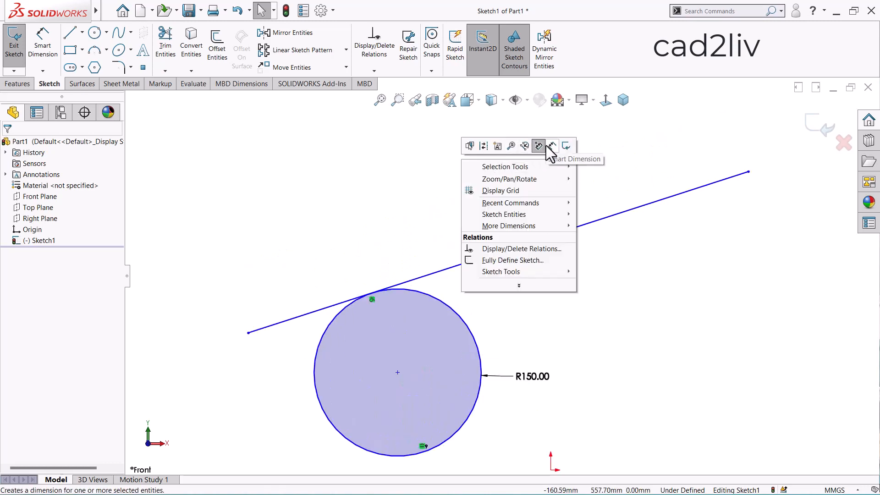
click(548, 144)
click(504, 250)
click(481, 246)
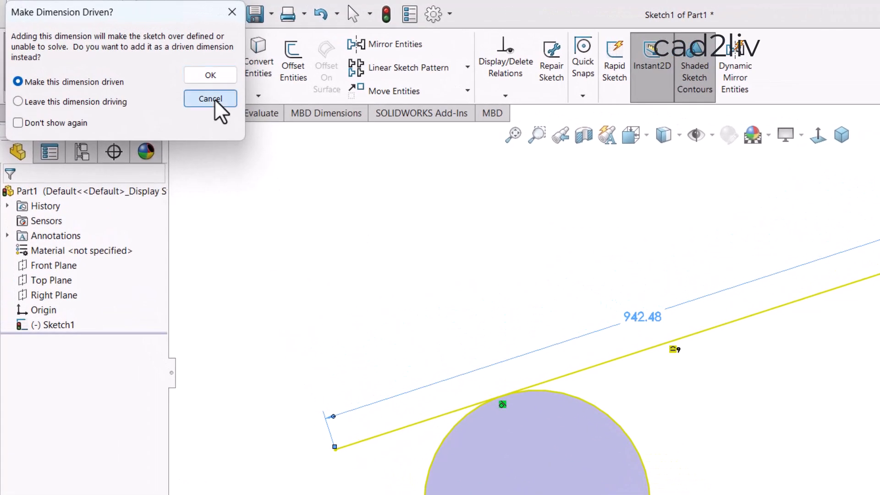
click(212, 99)
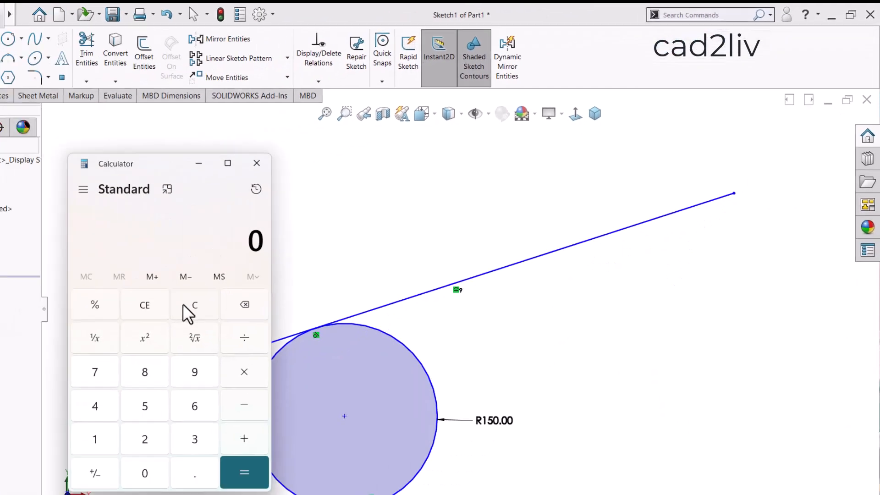
Calculate the circle's circumference in the Calculator as 2 × 3.14 × 150, and put the Calculator away
text(2)
text(3.14)
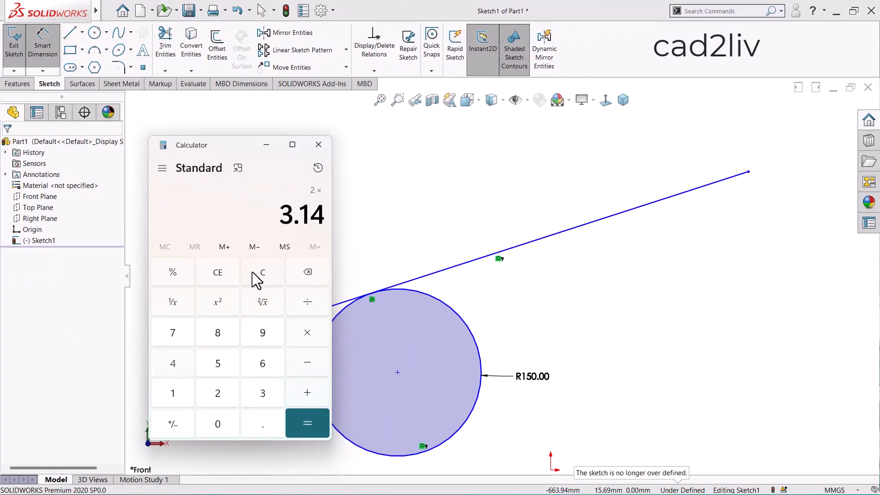
text(*150)
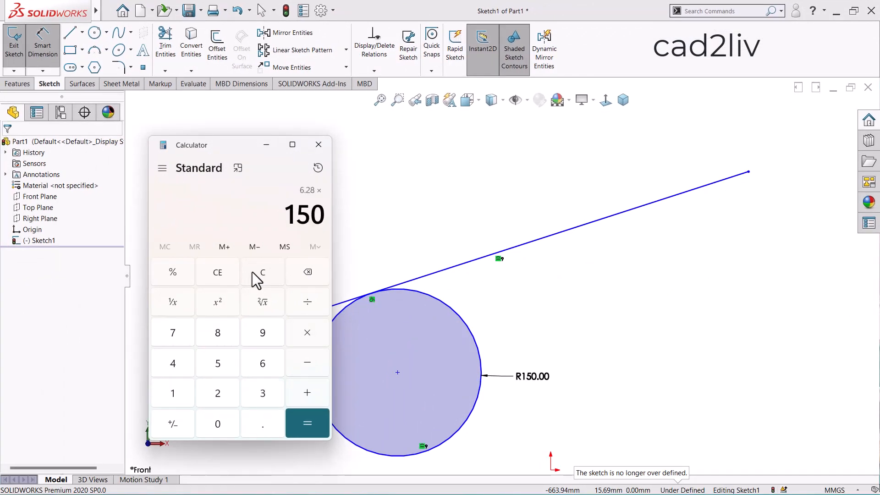
key(Return)
click(270, 149)
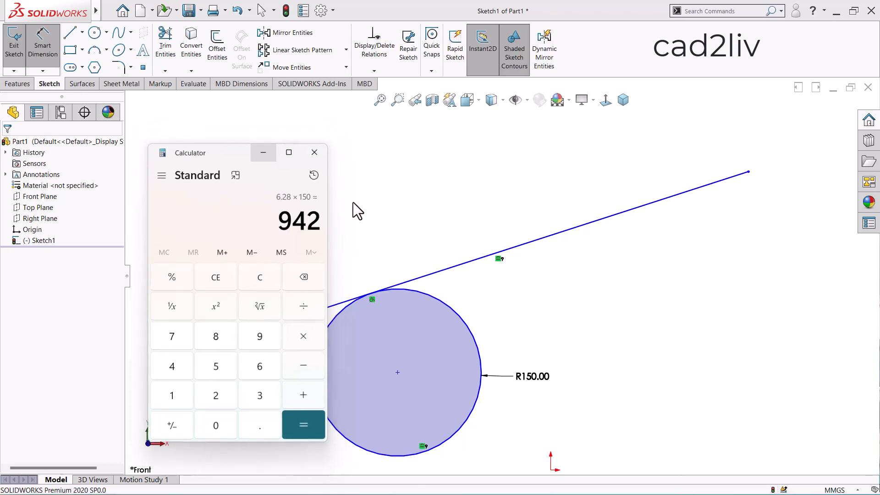
Preview the tangent line's length with Smart Dimension again to compare it with the calculated circumference, without placing the dimension
right_click(392, 213)
key(Escape)
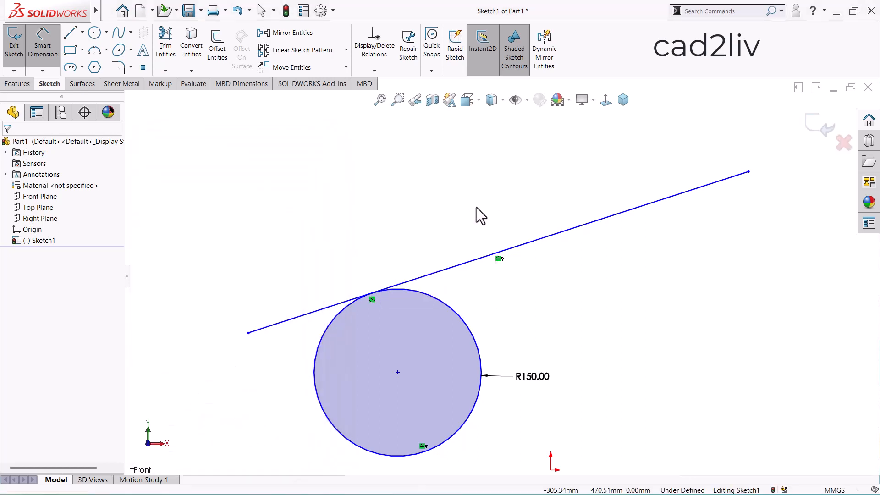
key(Escape)
right_click(462, 208)
click(551, 190)
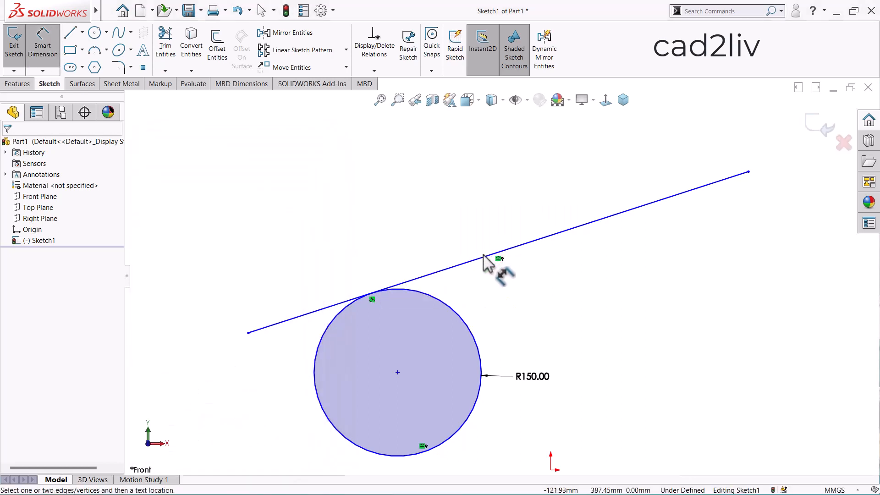
click(484, 258)
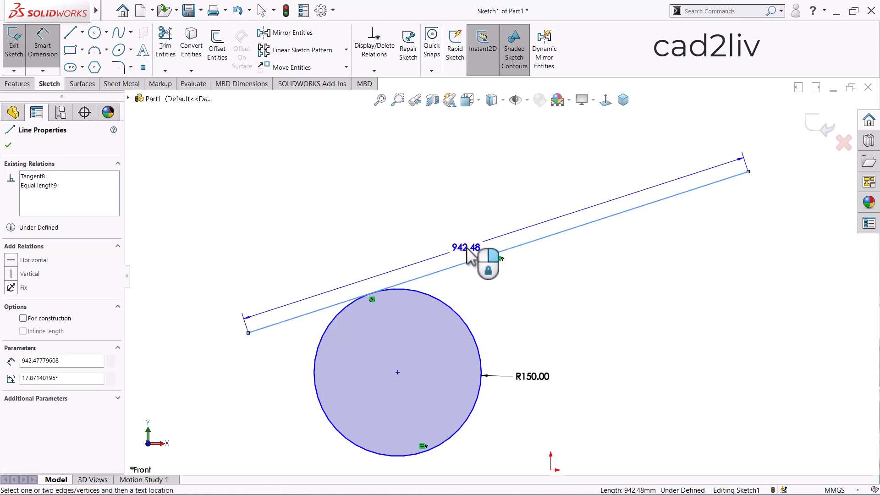
key(Escape)
key(Escape)
Examine the tangent line, the circle and the relation markers that link them
scroll(495, 344, up, 2)
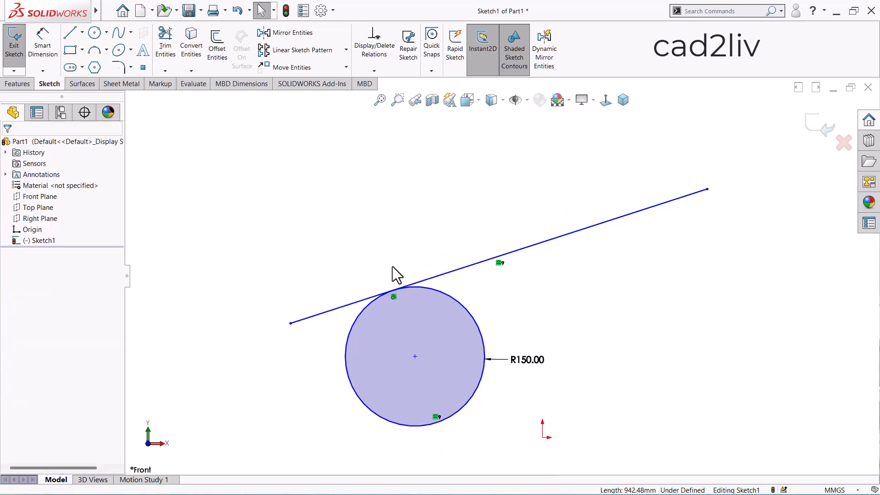
scroll(495, 358, down, 2)
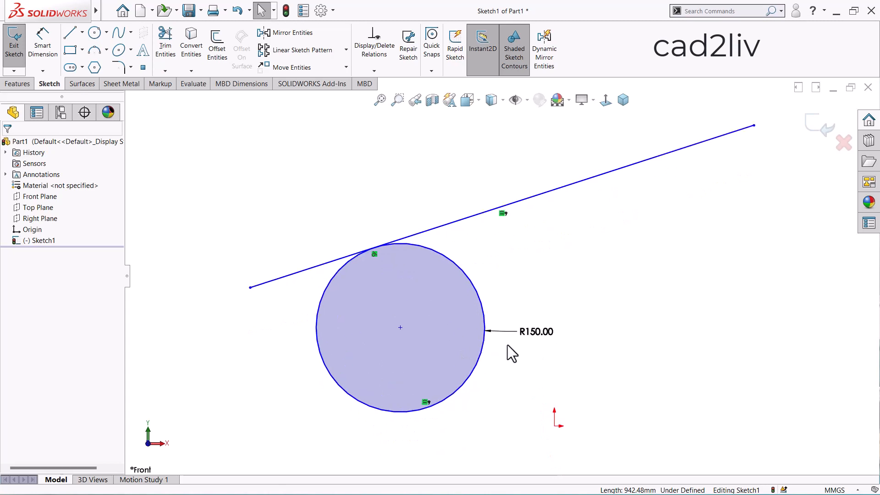
scroll(507, 345, up, 1)
scroll(569, 165, down, 1)
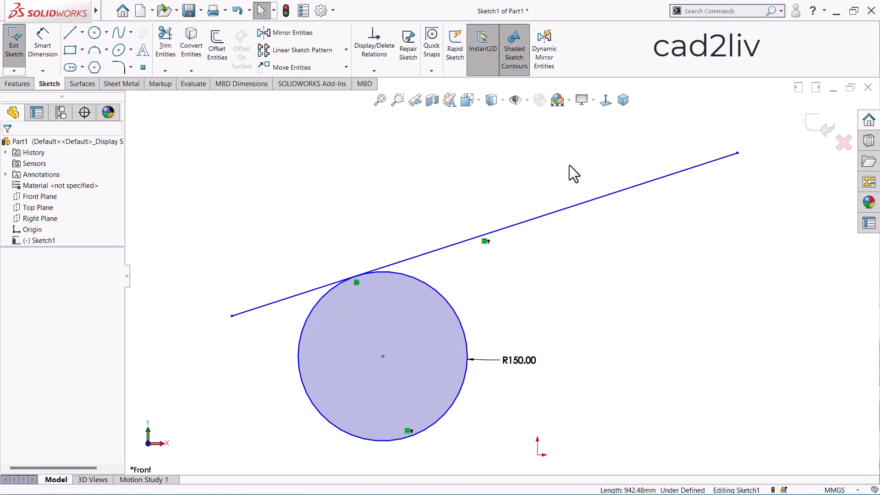
scroll(542, 247, up, 1)
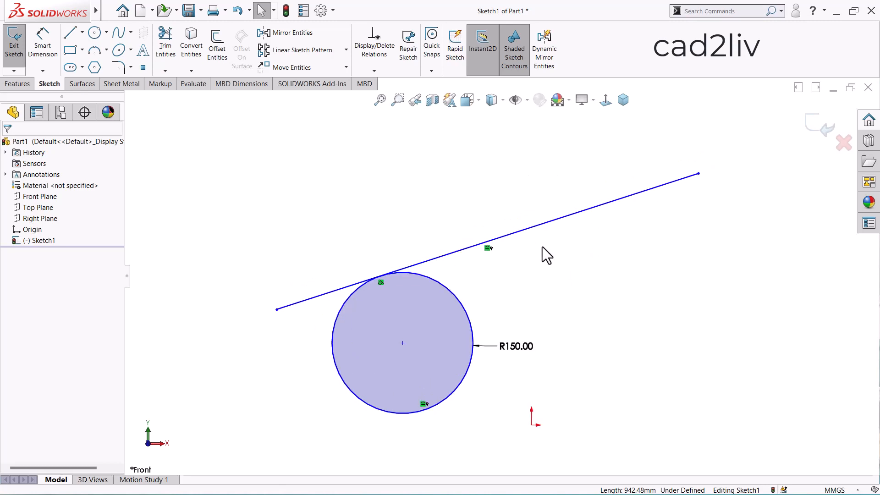
scroll(438, 211, up, 1)
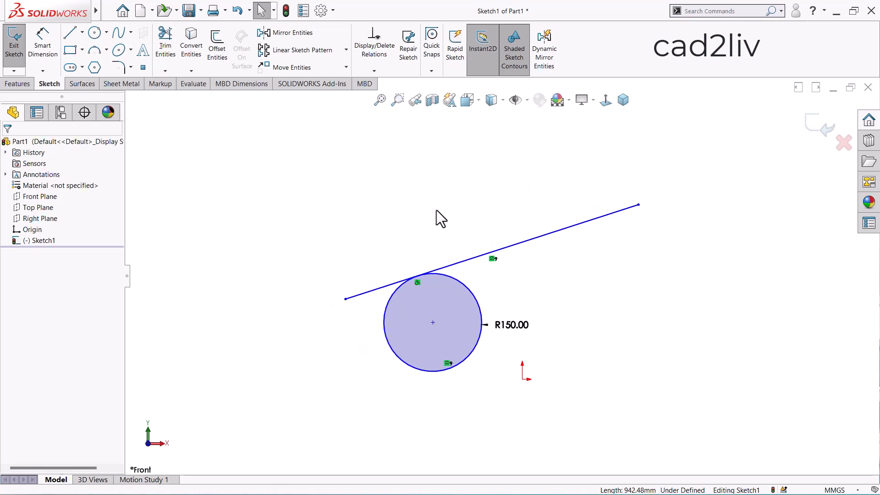
scroll(501, 263, up, 1)
scroll(545, 304, down, 1)
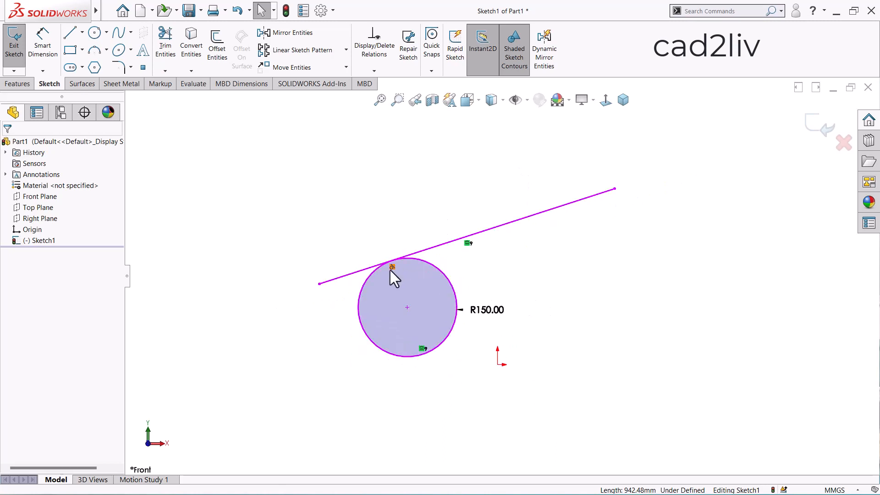
scroll(389, 270, up, 1)
Delete the circle, its radius dimension and the tangent line from the sketch
click(456, 277)
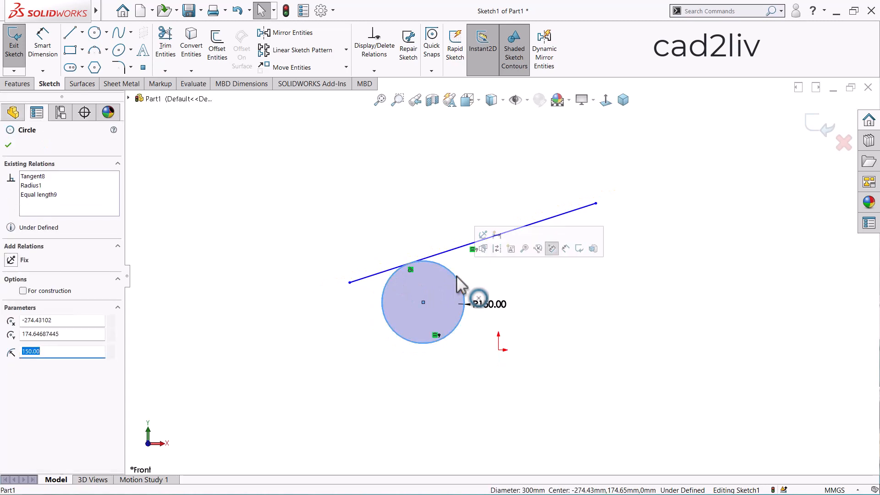
key(Delete)
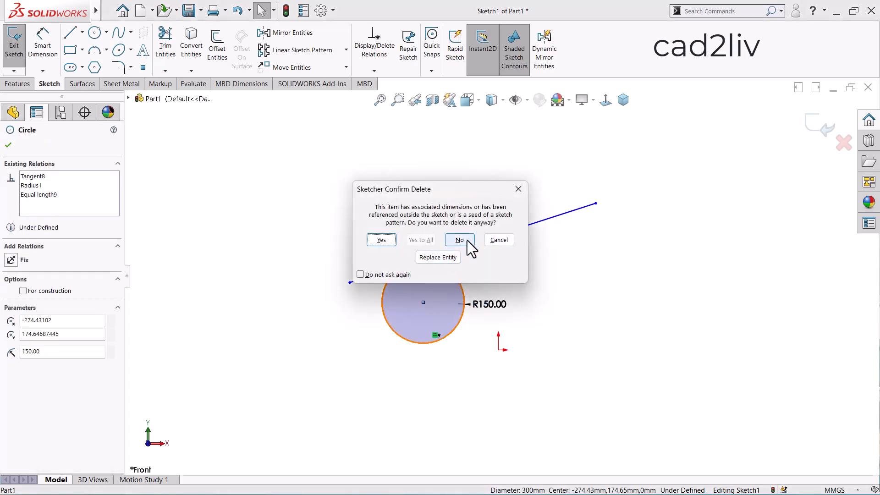
click(463, 240)
click(557, 224)
drag(642, 184, 424, 299)
key(Delete)
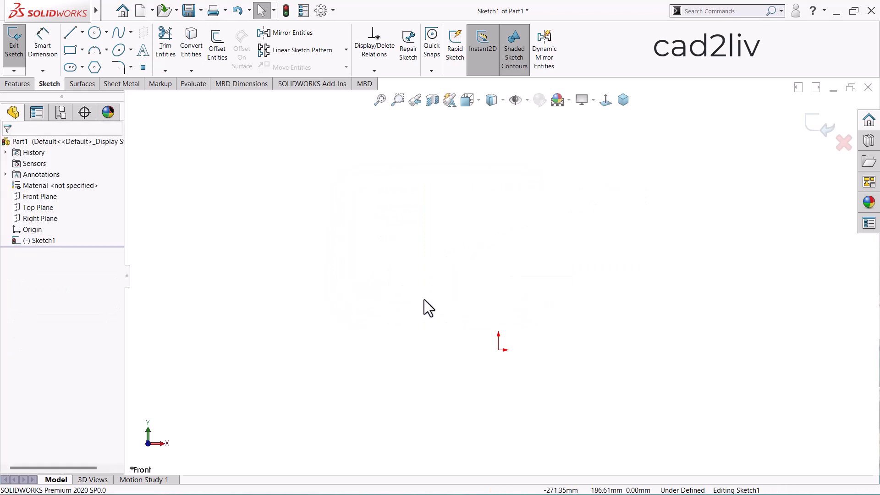
Sketch a vertical centerline running upward from the origin
scroll(424, 299, up, 2)
scroll(546, 310, down, 3)
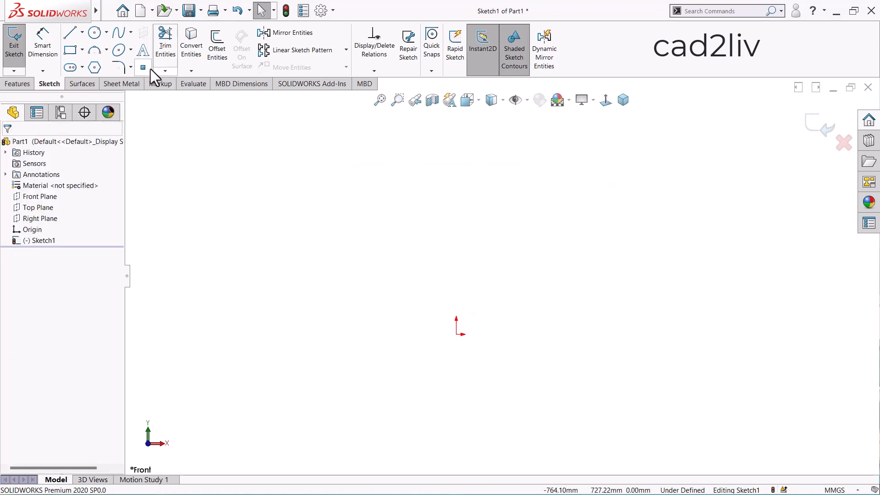
click(82, 32)
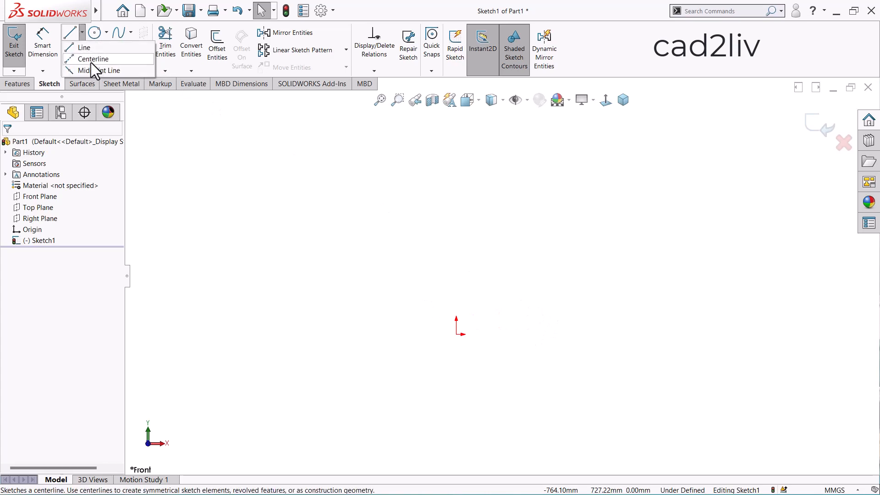
click(92, 70)
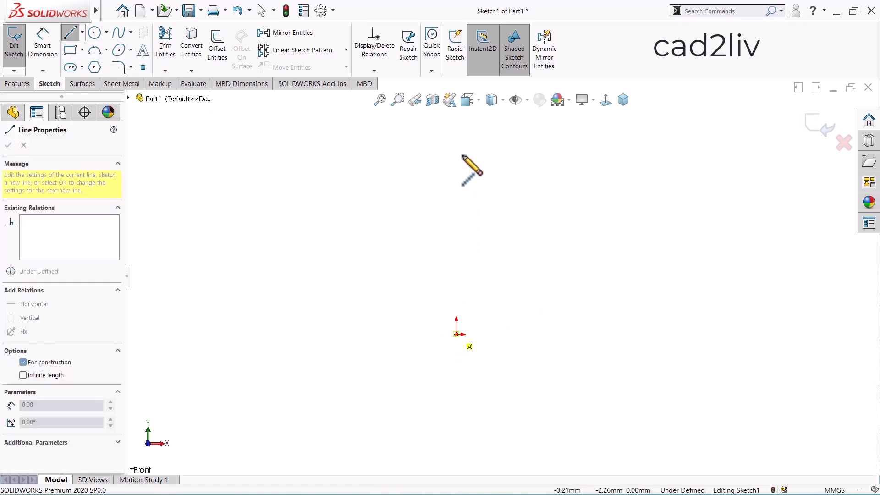
click(456, 139)
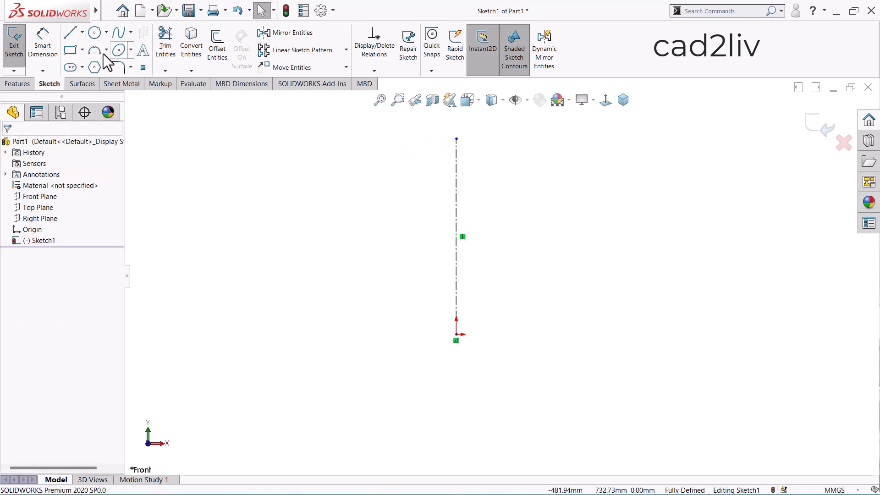
Sketch a corner rectangle about 475 mm wide across the centerline, with more of it on the centerline's left side
click(74, 48)
click(339, 201)
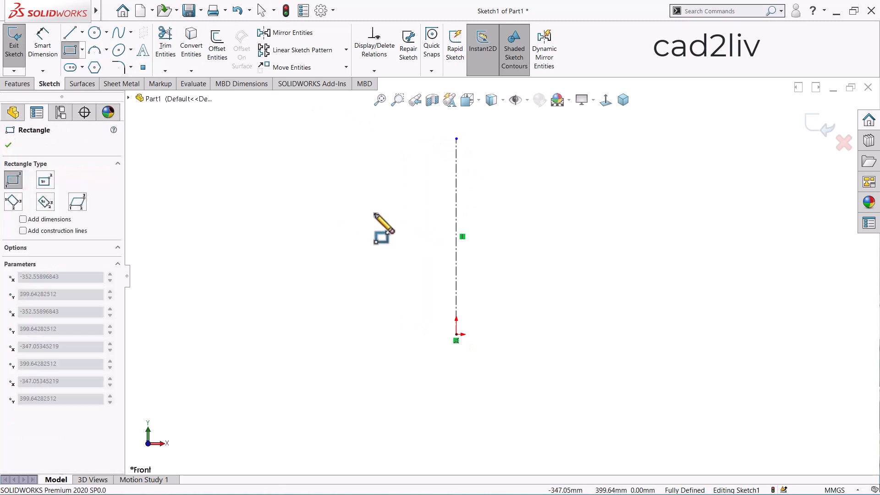
click(498, 271)
key(Escape)
Dimension the rectangle's top edge and set its length to 500 mm
right_click(543, 180)
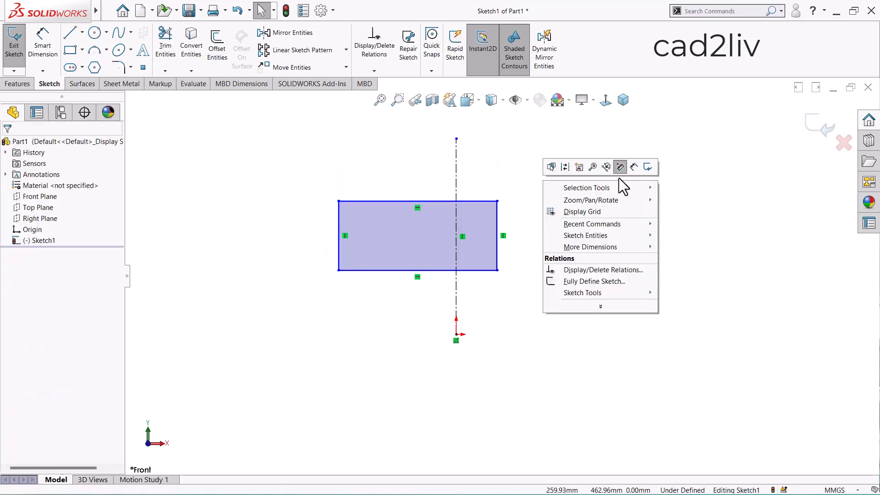
click(635, 167)
click(408, 202)
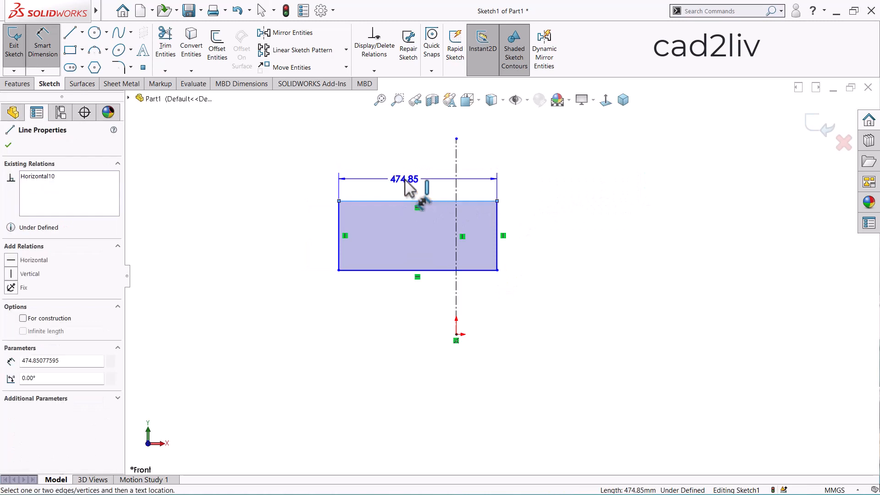
click(407, 180)
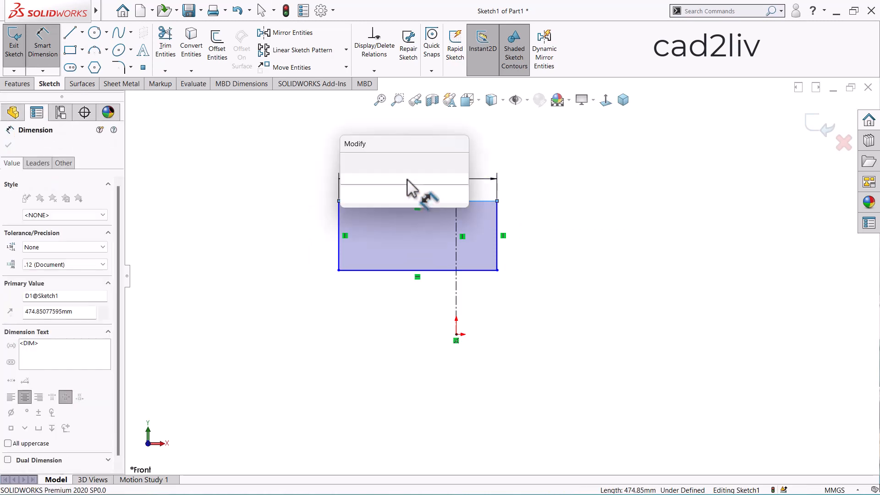
text(500)
key(Return)
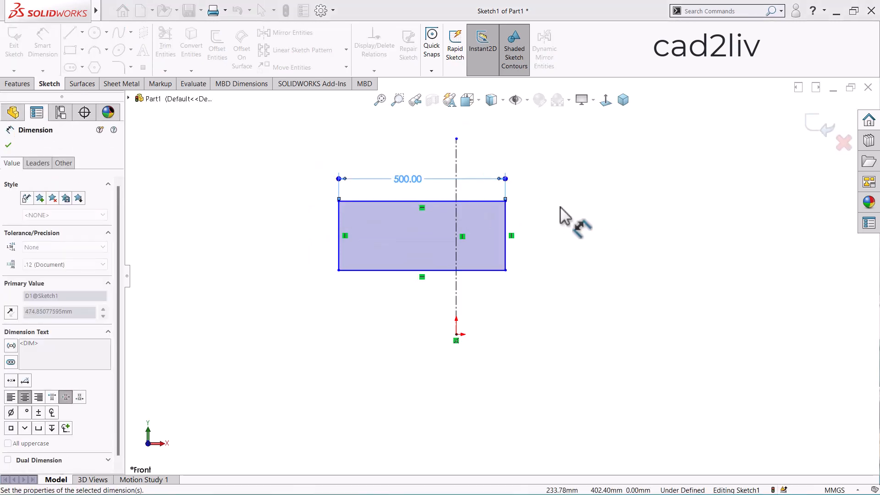
key(Escape)
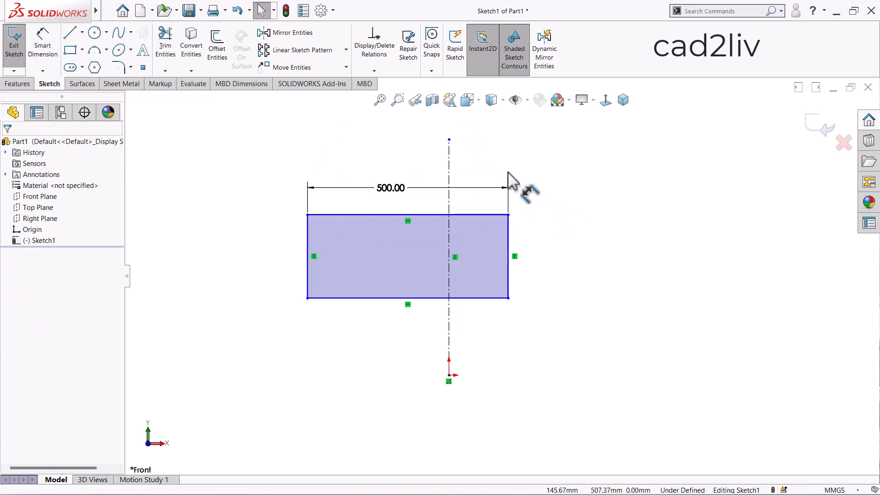
Add a Symmetric relation between the rectangle's two upper corner points about the vertical centerline
scroll(492, 165, down, 3)
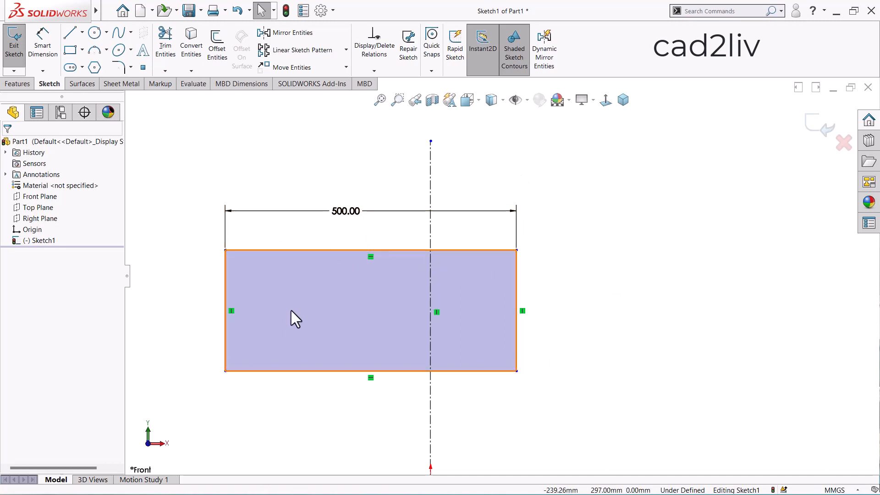
click(227, 250)
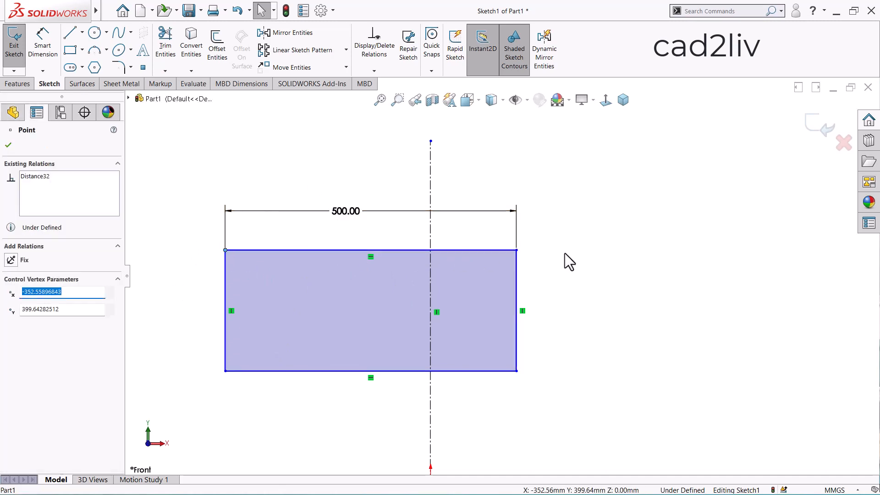
ctrl+click(517, 250)
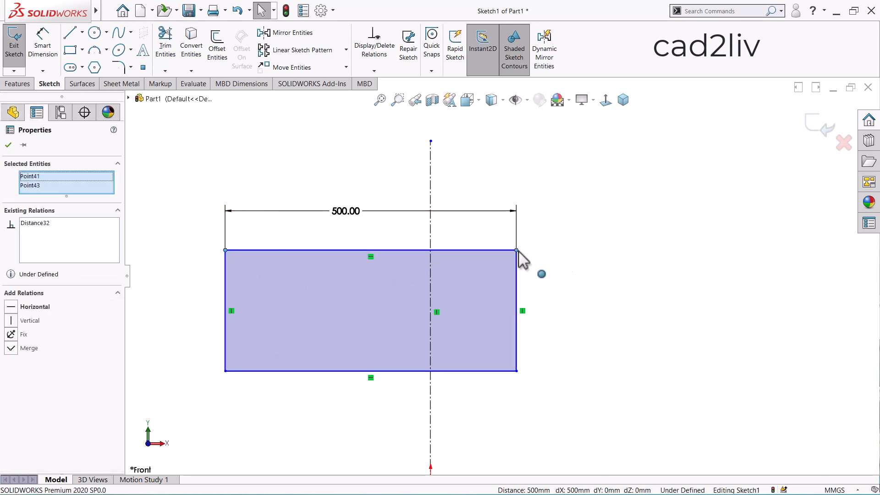
ctrl+click(431, 184)
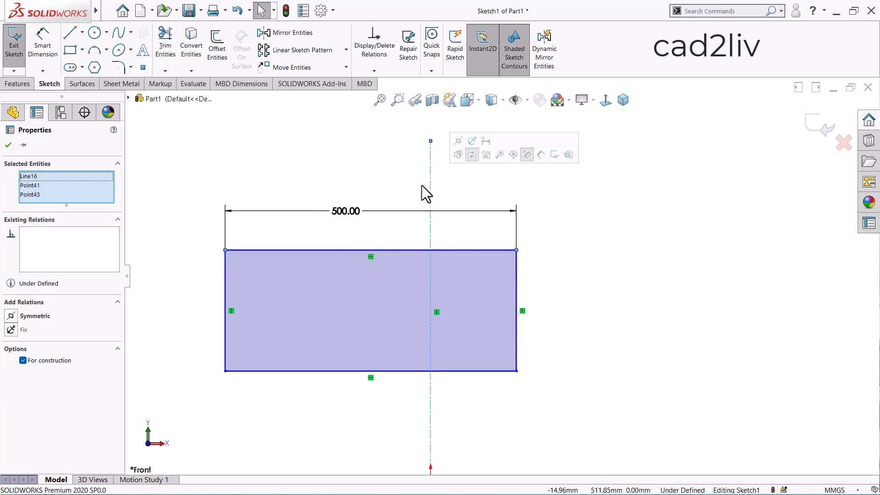
click(12, 318)
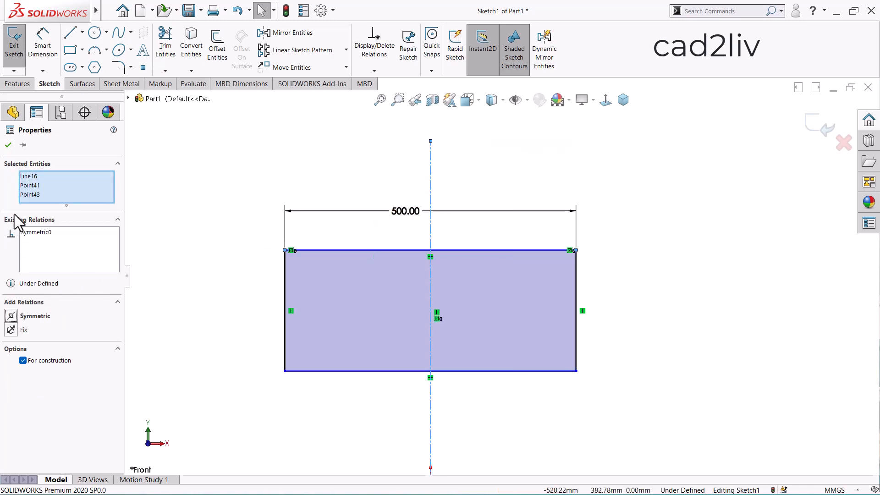
Close the symmetric relation's properties and, in the sticky note listing the relations, make Vertical, Parallel, Perpendicular and Fix bold
click(8, 145)
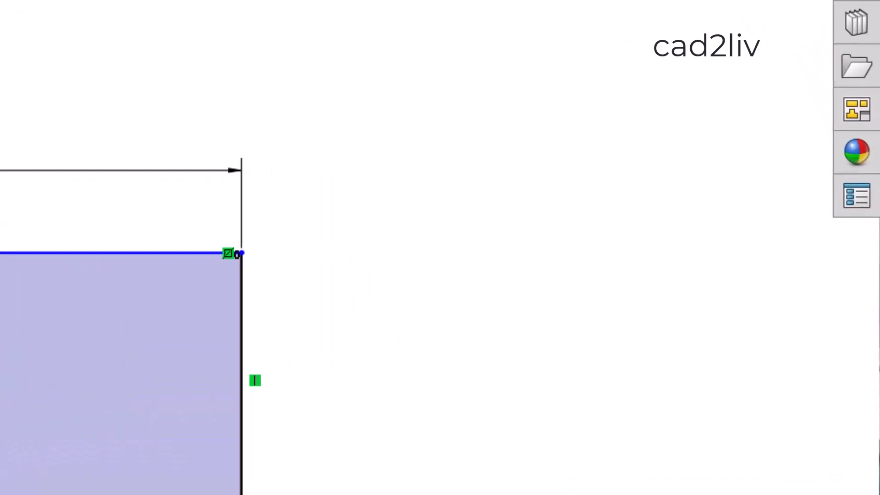
click(605, 155)
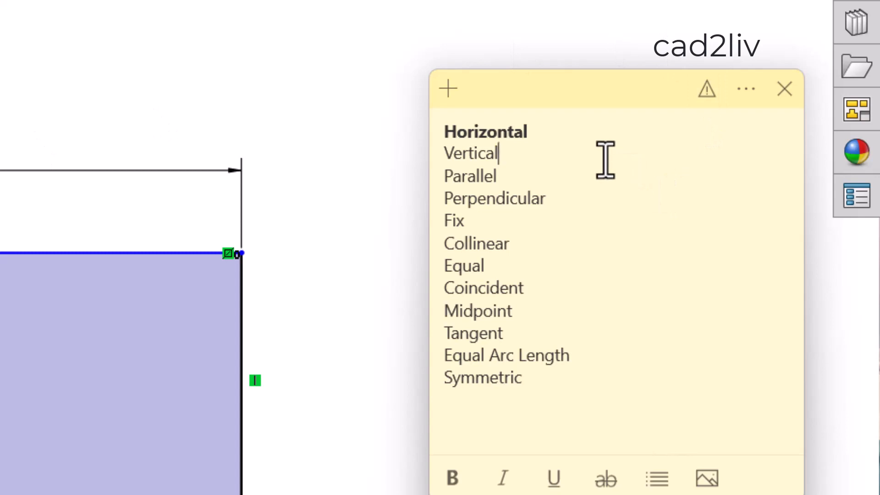
drag(511, 147, 442, 155)
key(ctrl+b)
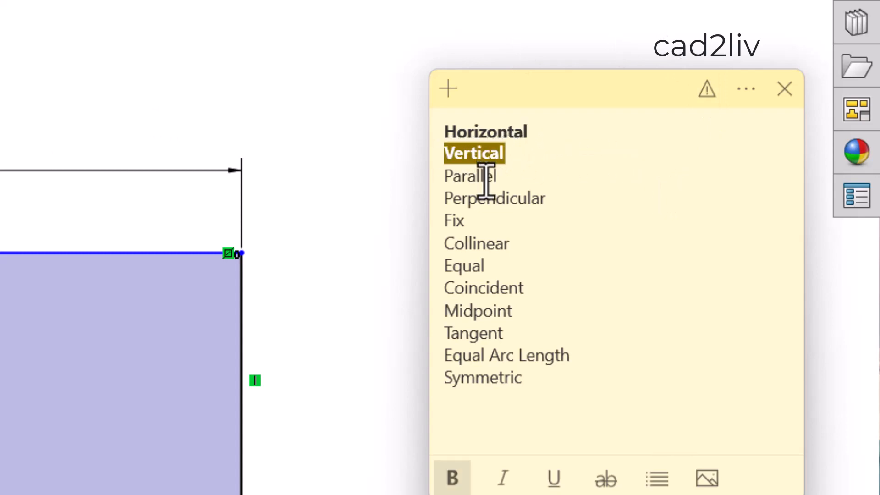
drag(515, 177, 436, 176)
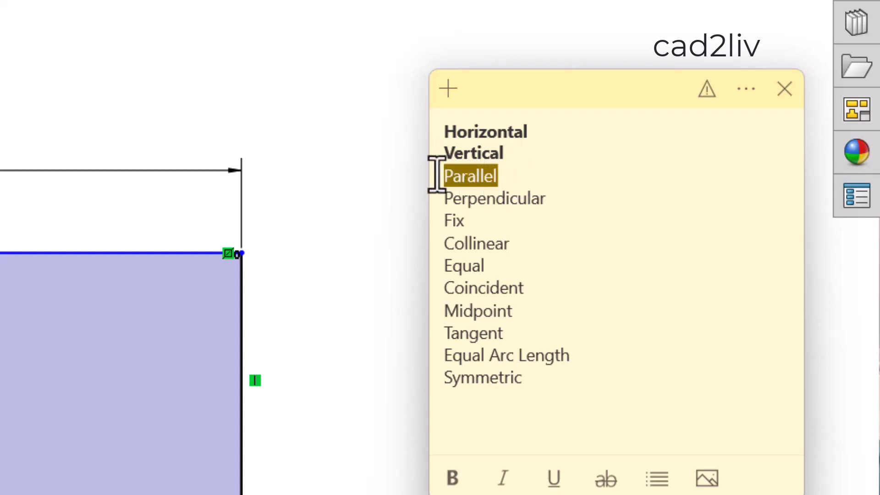
key(ctrl+b)
drag(546, 198, 441, 221)
key(ctrl+b)
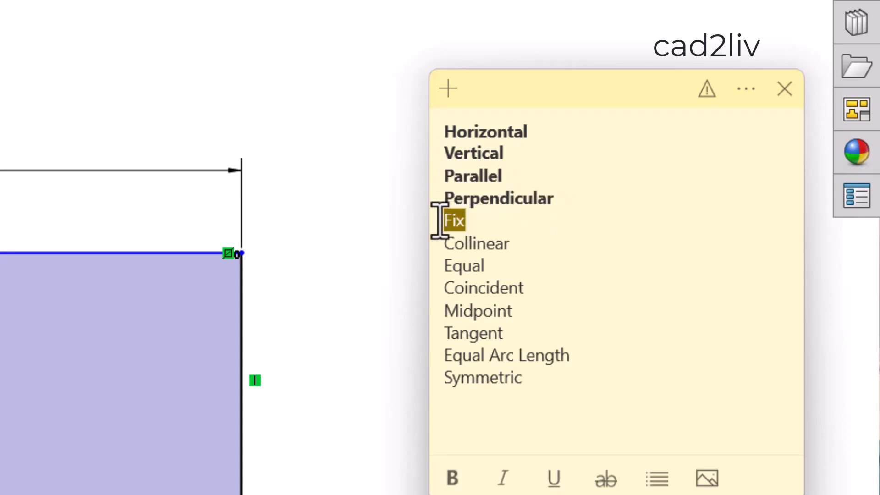
key(ctrl+b)
Make the Collinear and Equal entries in the relations note bold
click(527, 244)
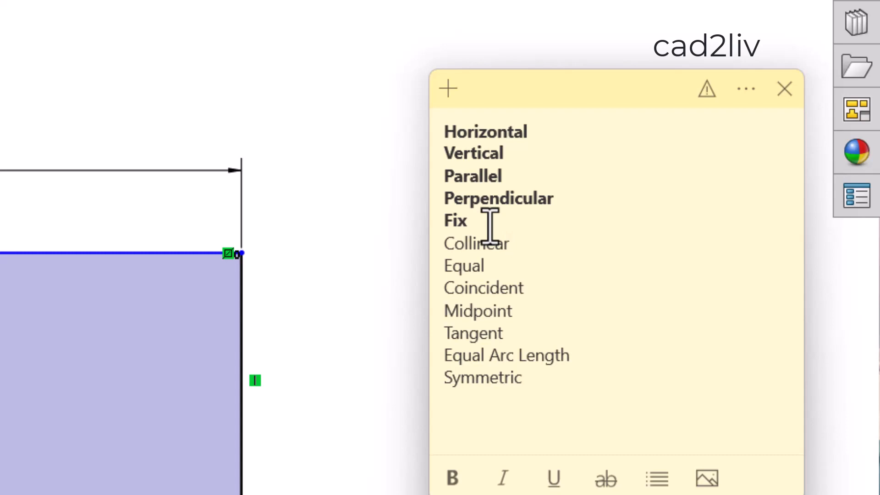
drag(526, 242, 445, 241)
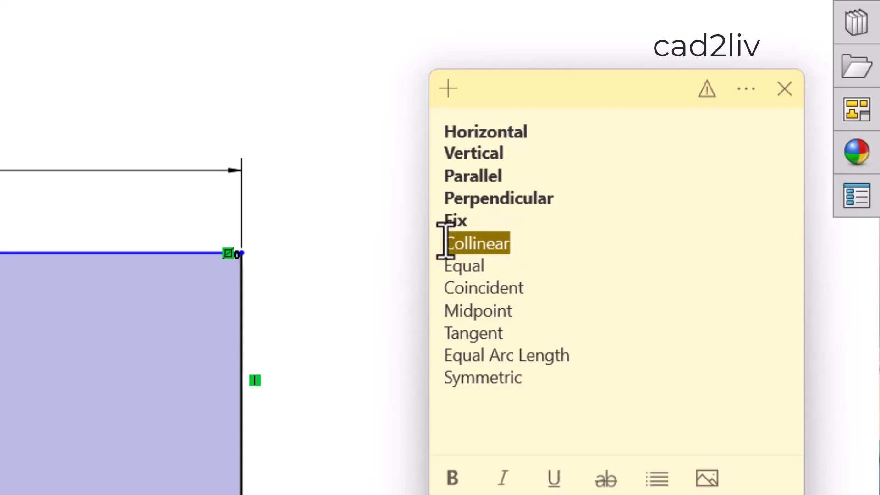
key(ctrl+b)
click(521, 275)
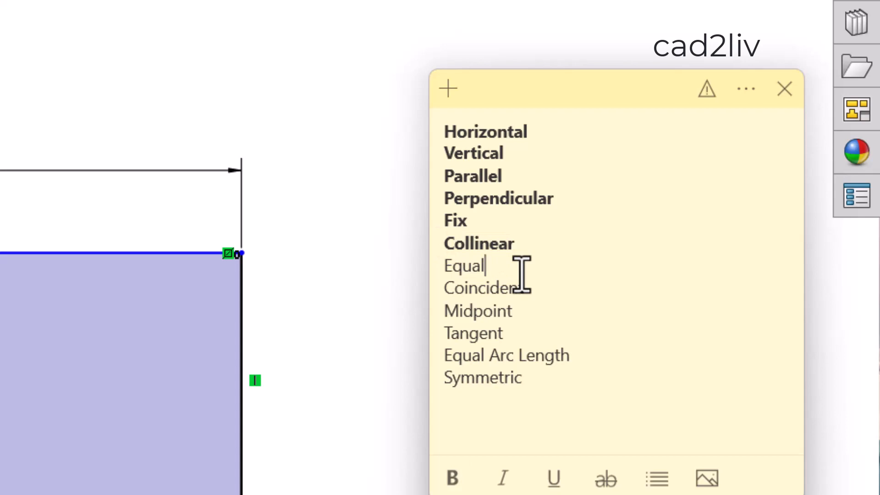
drag(521, 275, 440, 265)
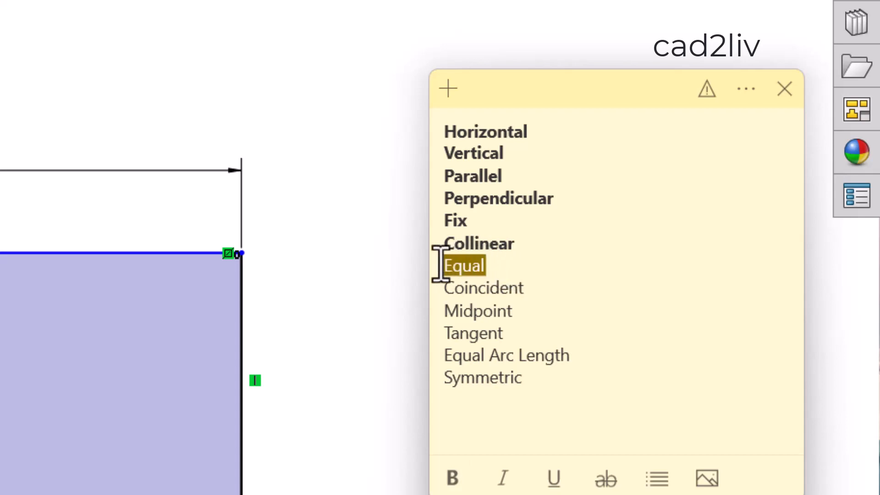
key(ctrl+b)
Make the Tangent, Equal Arc Length and Symmetric entries in the relations note bold, leaving Coincident and Midpoint plain
click(525, 321)
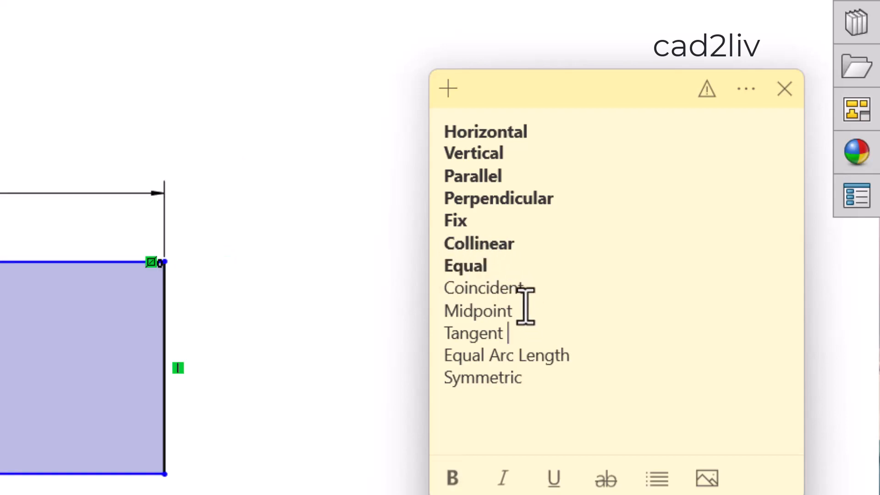
drag(514, 315, 444, 295)
drag(537, 379, 439, 341)
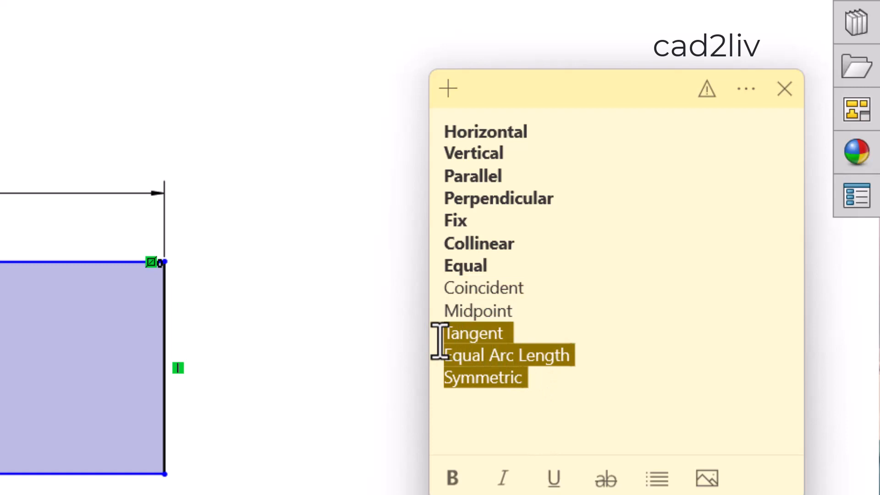
key(ctrl+b)
click(556, 319)
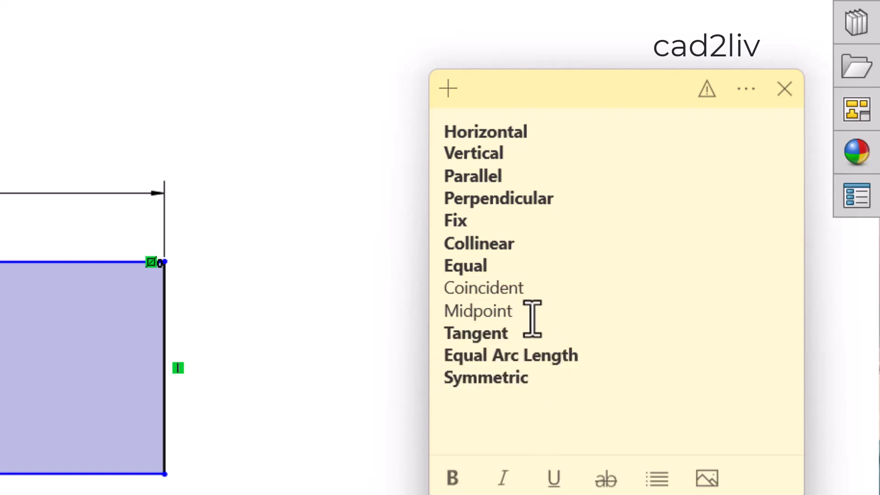
Switch back to SOLIDWORKS and place five sketch points around the separate horizontal line, two above it and three below
click(293, 174)
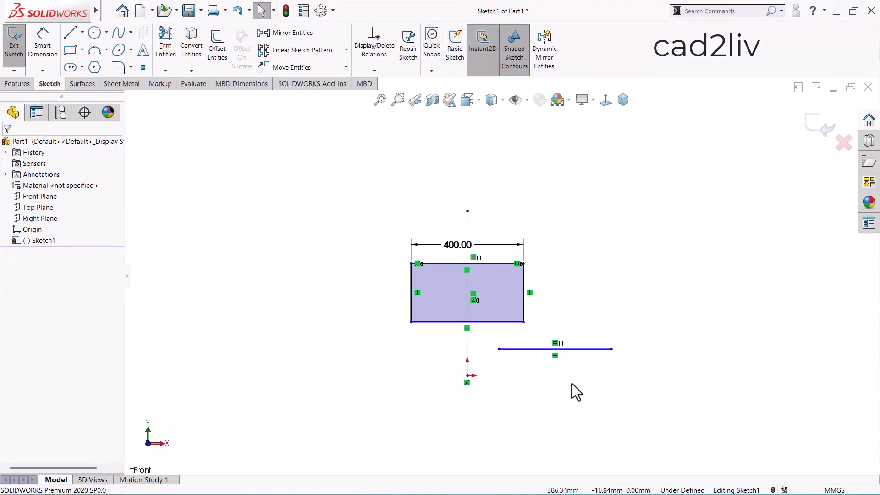
scroll(578, 394, down, 3)
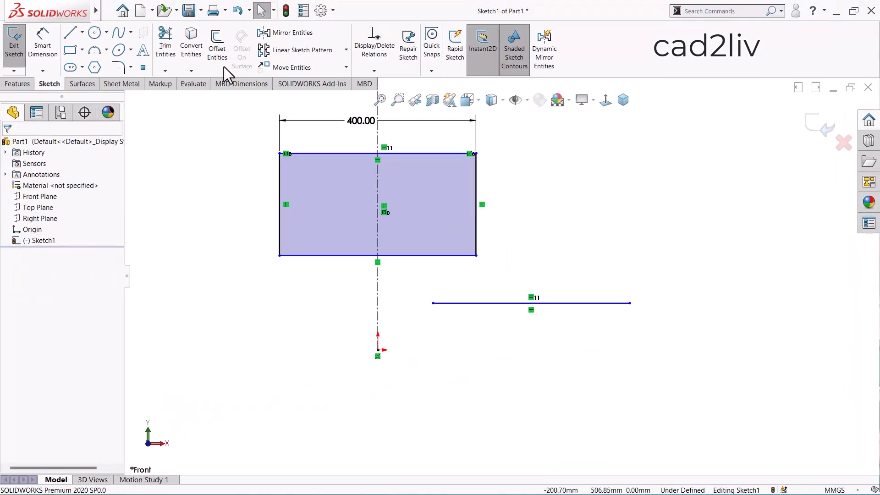
click(584, 230)
click(684, 282)
click(656, 385)
click(547, 415)
click(476, 374)
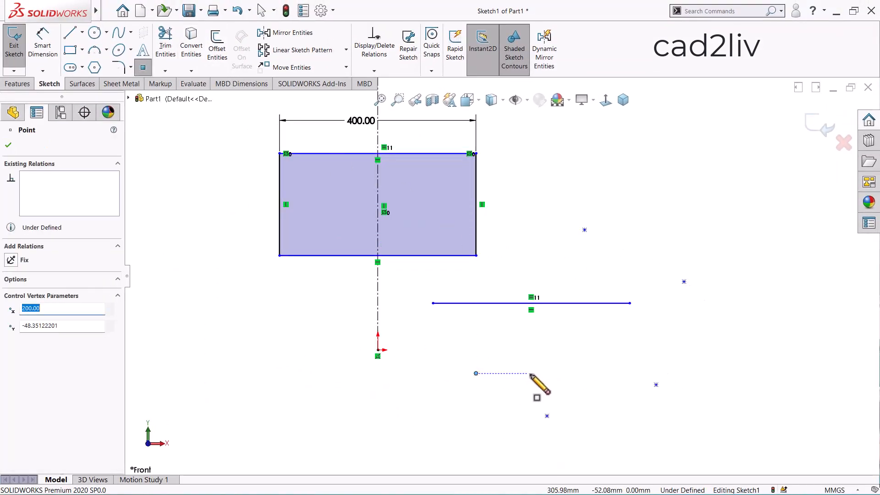
key(Escape)
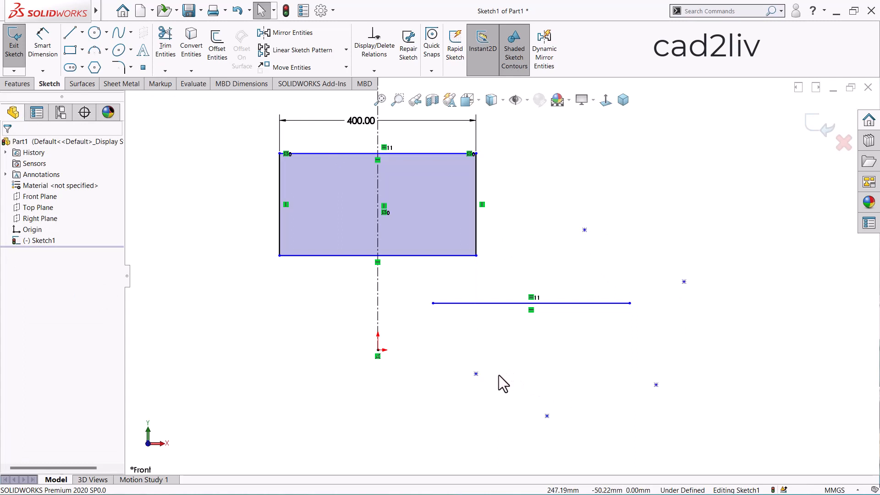
Add a Coincident relation between the two leftmost sketch points below the horizontal line
drag(473, 371, 541, 413)
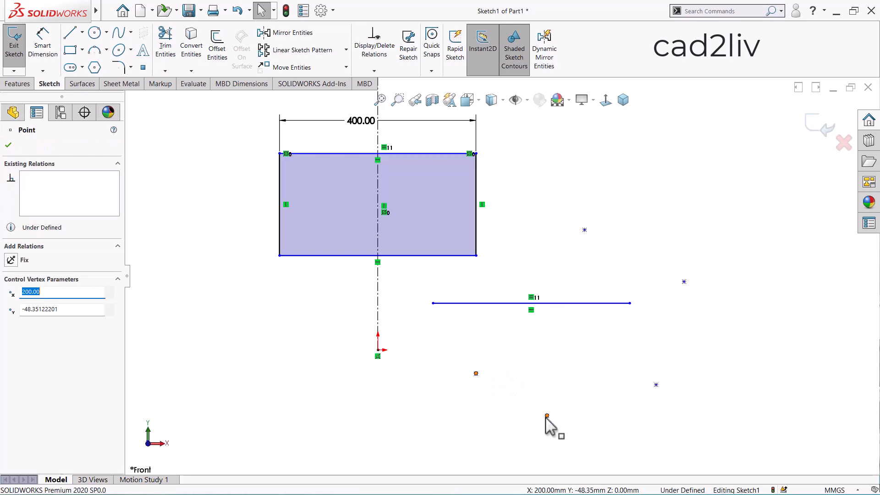
ctrl+click(546, 416)
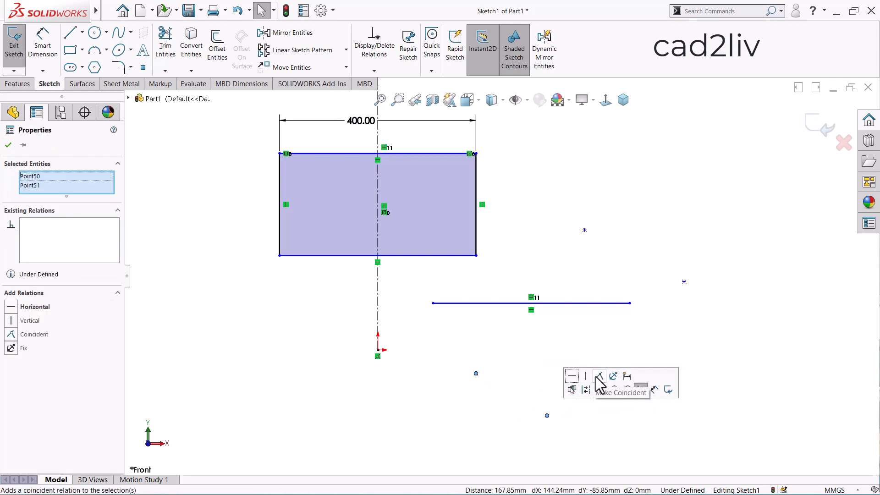
click(599, 377)
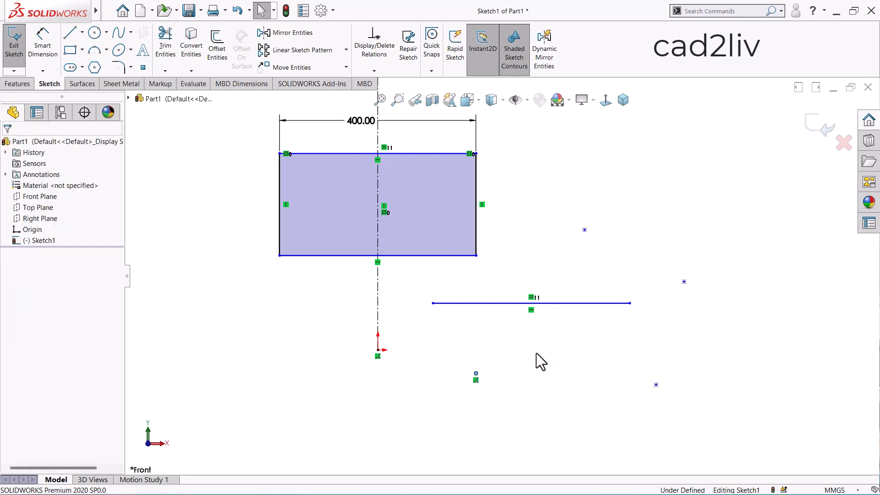
click(476, 378)
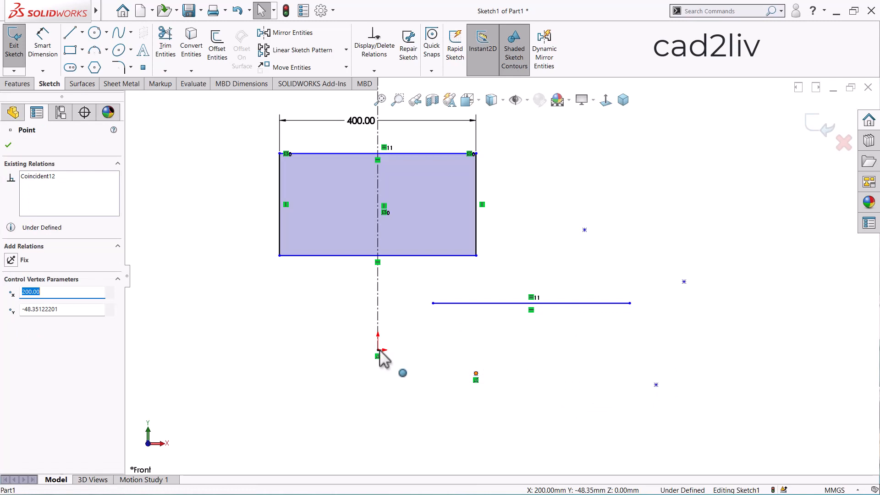
click(420, 365)
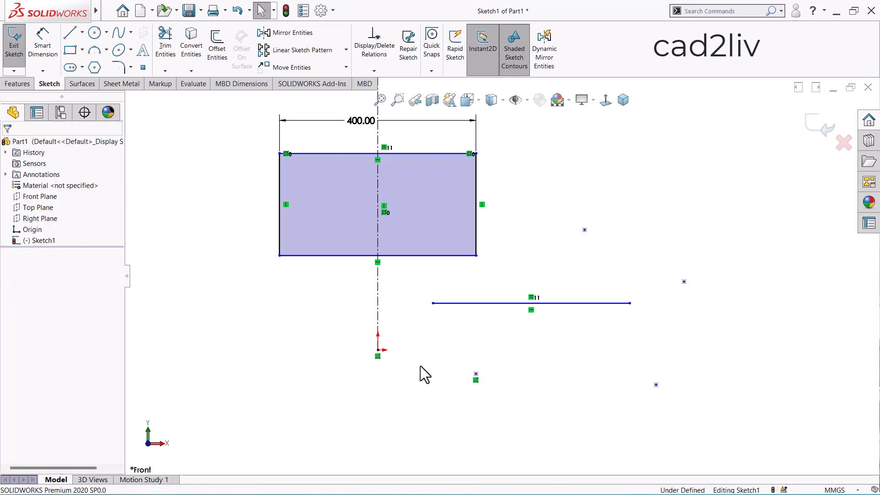
Merge the horizontal line's left endpoint with the centerline's lower endpoint at the origin
click(433, 304)
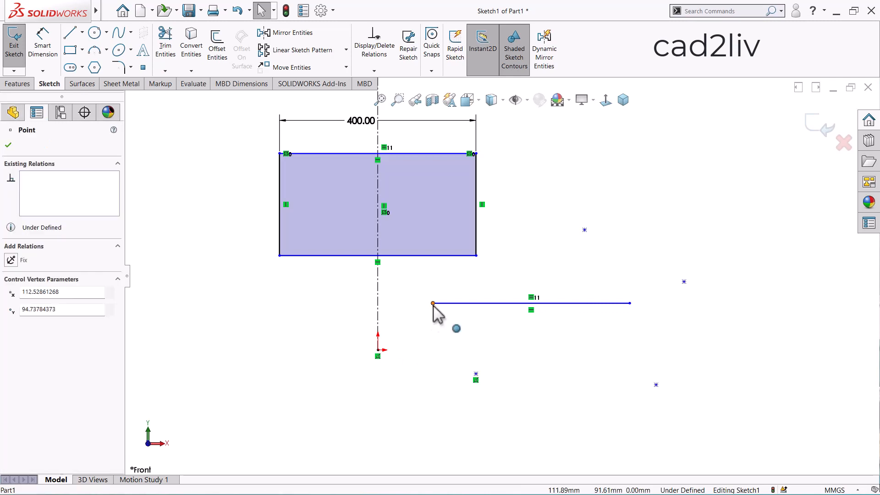
ctrl+click(377, 351)
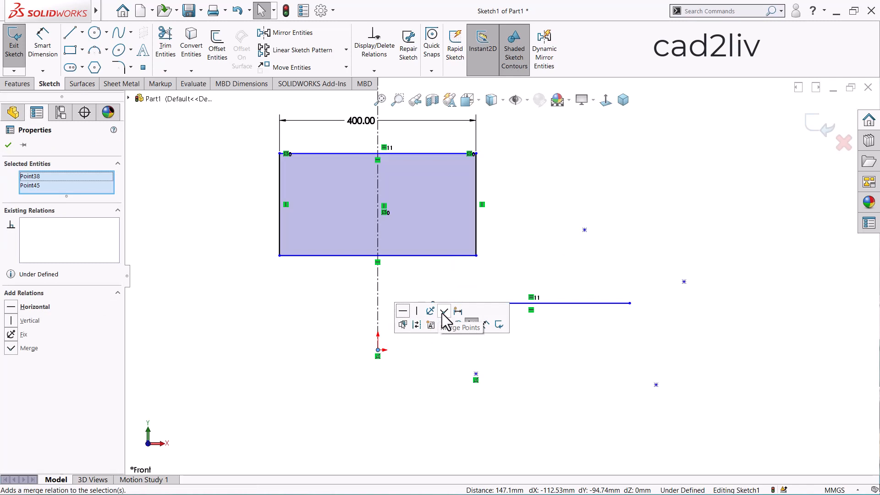
click(11, 349)
click(535, 312)
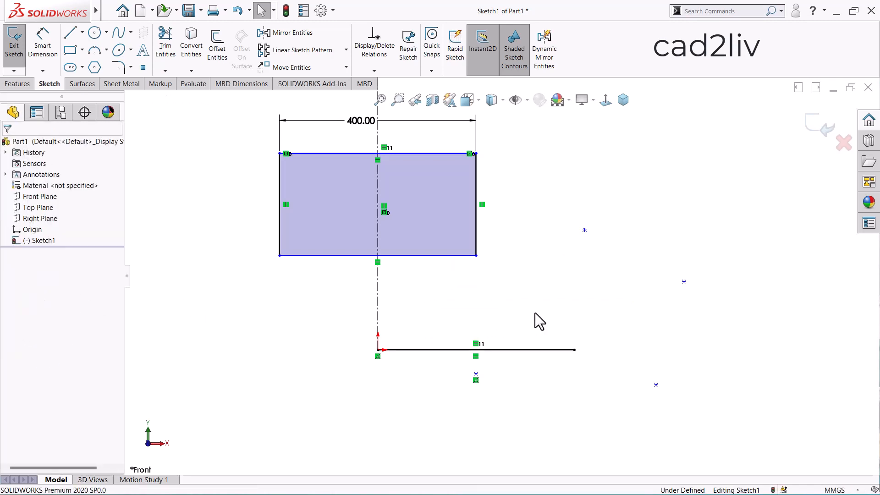
Add a Midpoint relation between the uppermost sketch point and the horizontal line starting at the origin
scroll(535, 312, down, 4)
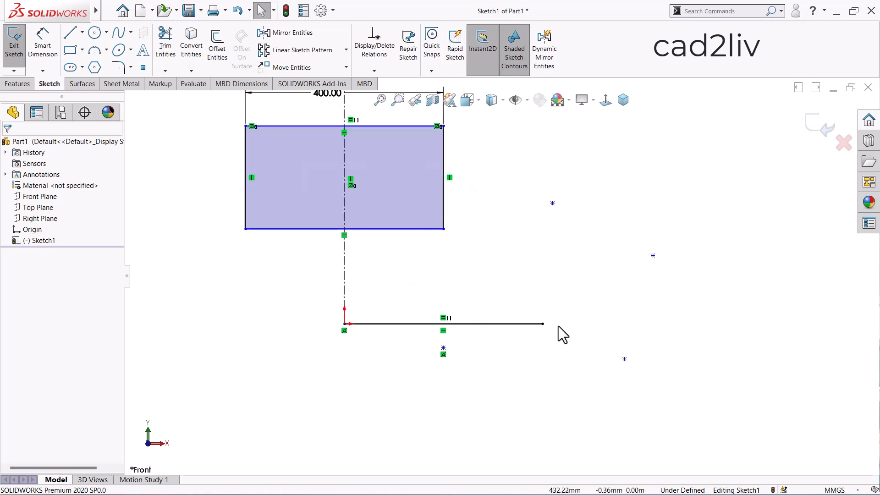
scroll(550, 315, up, 2)
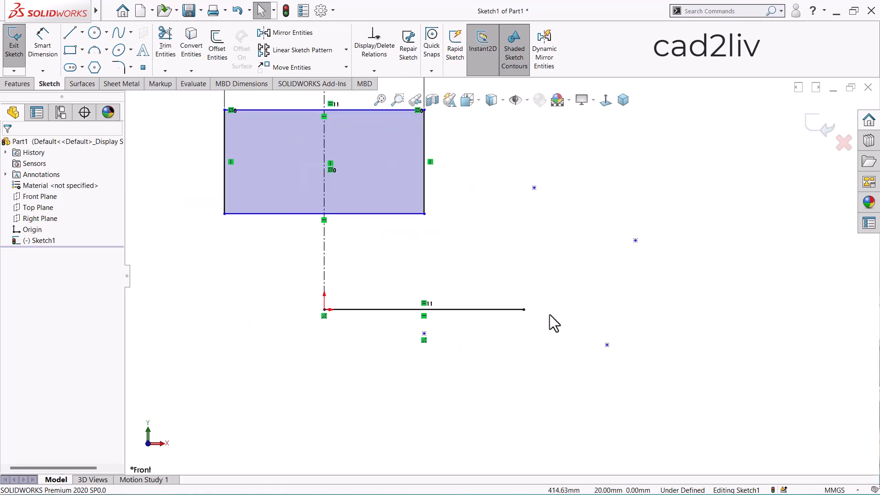
scroll(546, 331, up, 2)
scroll(499, 243, up, 1)
scroll(483, 216, down, 2)
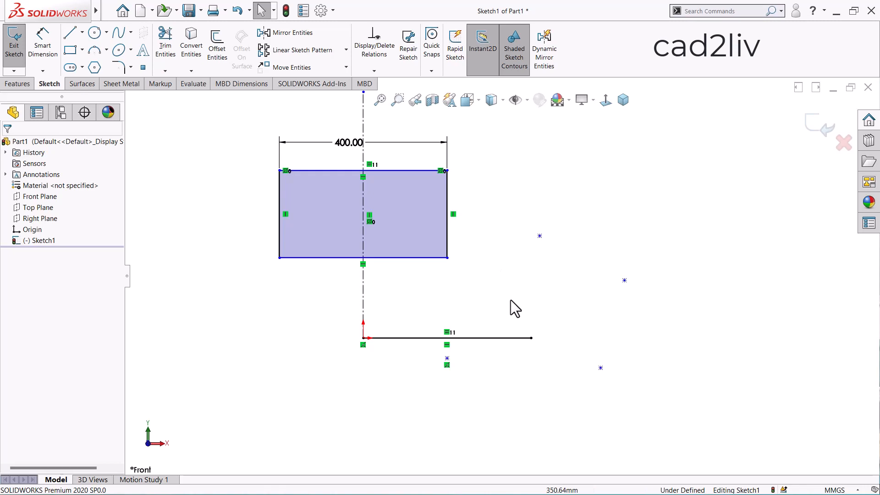
scroll(511, 304, up, 1)
scroll(500, 289, down, 1)
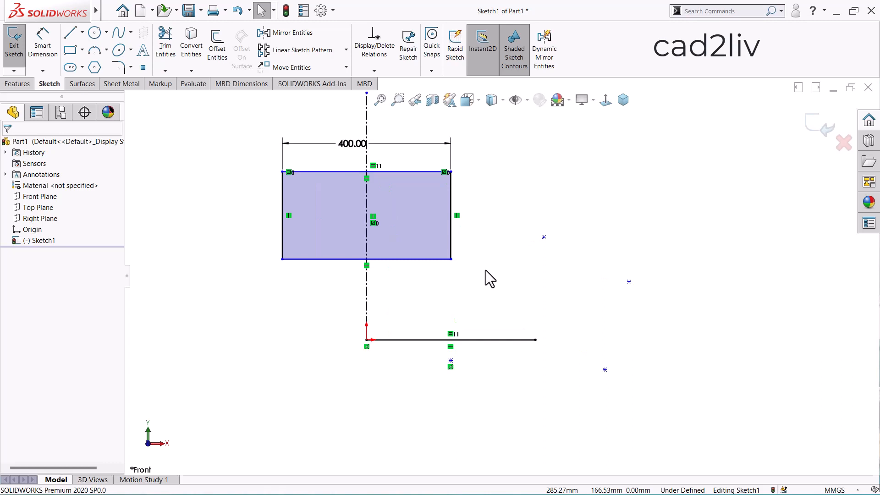
click(544, 237)
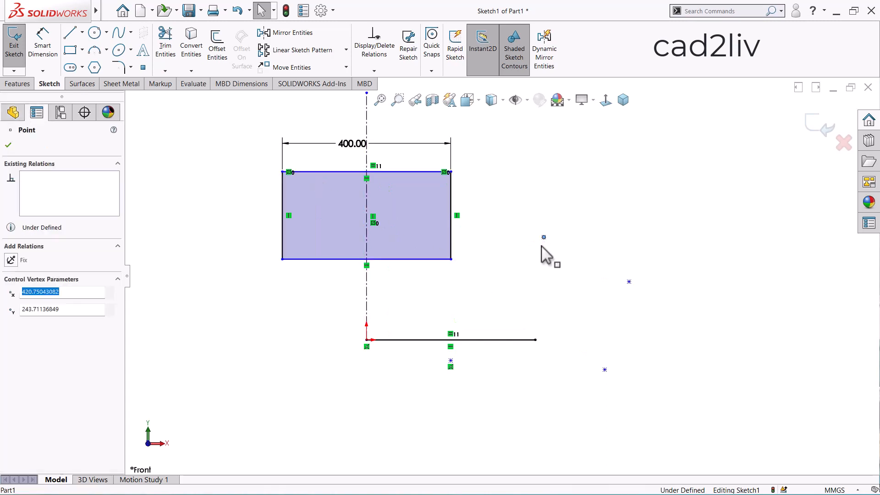
ctrl+click(508, 341)
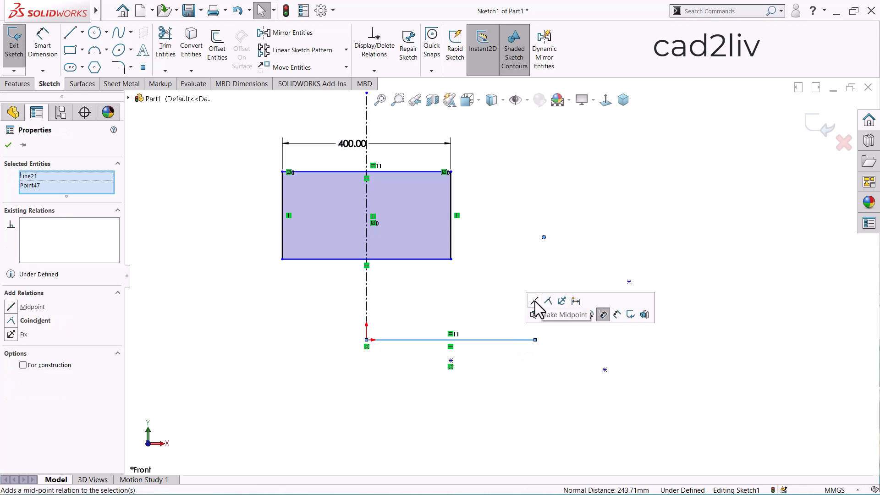
click(535, 302)
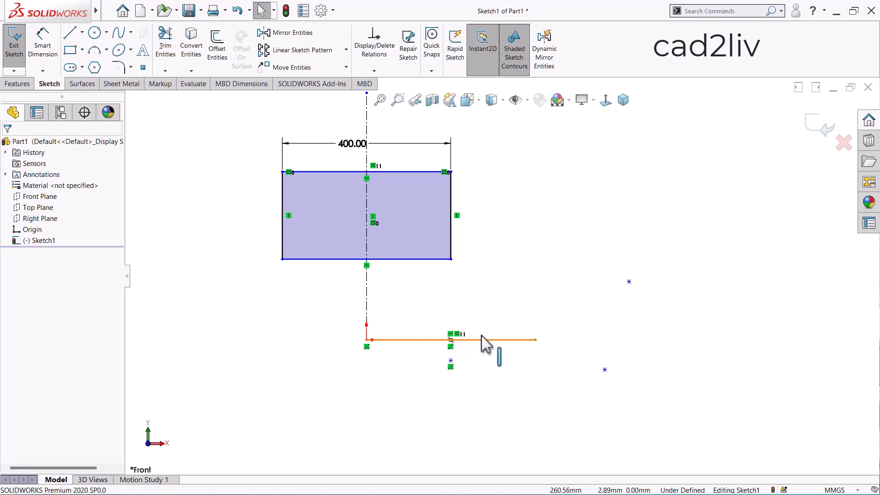
Sketch a horizontal line about 469 mm long above the rectangle, on the right side of the centerline
scroll(488, 326, up, 1)
scroll(488, 323, up, 2)
scroll(491, 243, down, 2)
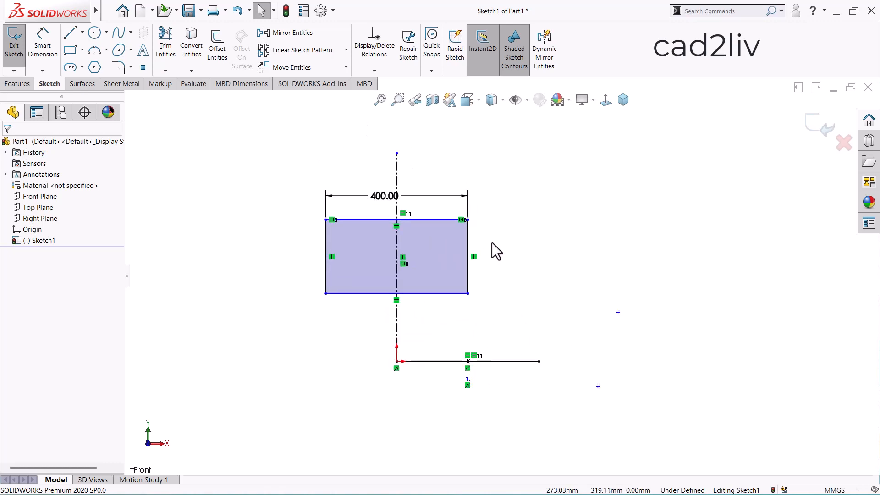
click(71, 33)
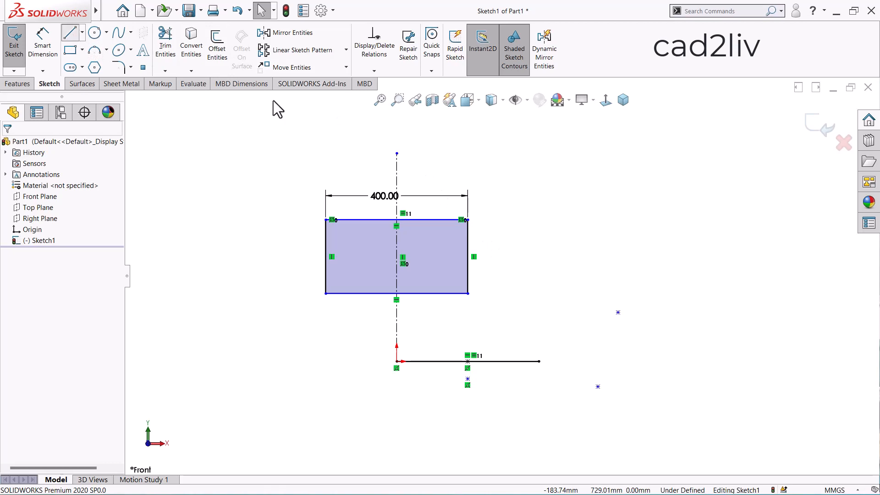
click(498, 165)
click(665, 165)
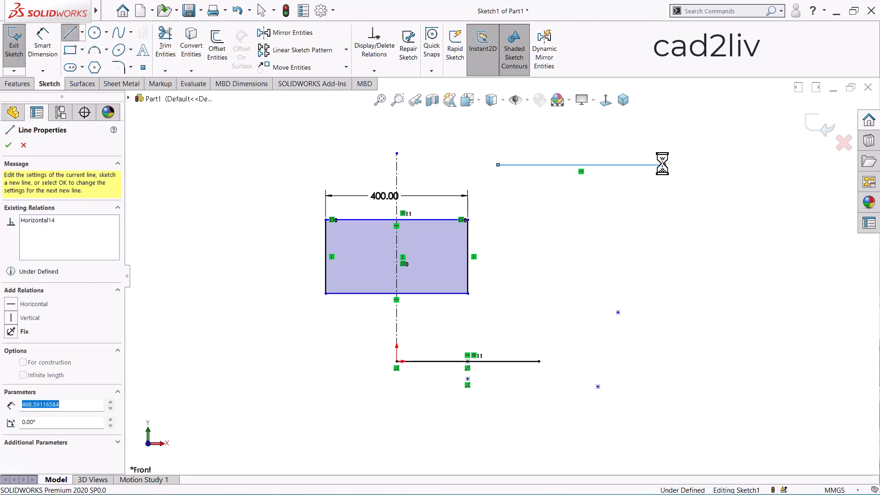
key(Escape)
Add a Midpoint relation between the new upper line's left endpoint and the vertical centerline
scroll(501, 167, up, 2)
scroll(496, 205, down, 2)
click(494, 205)
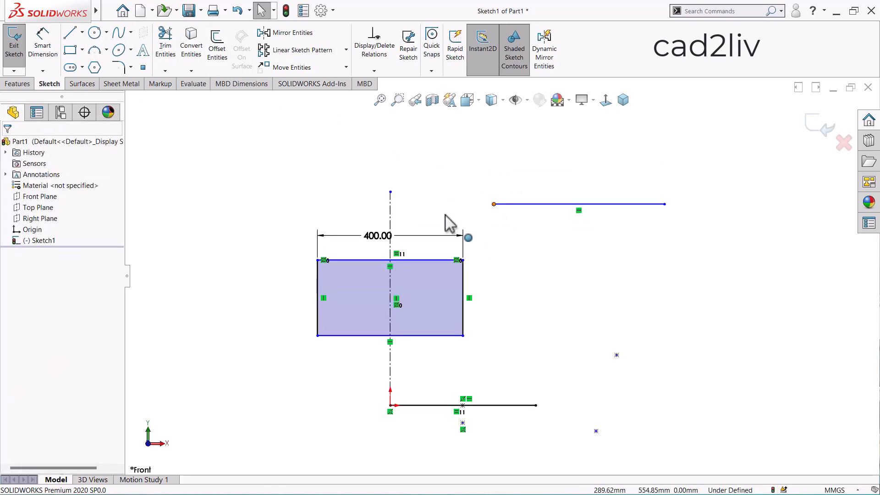
ctrl+click(392, 225)
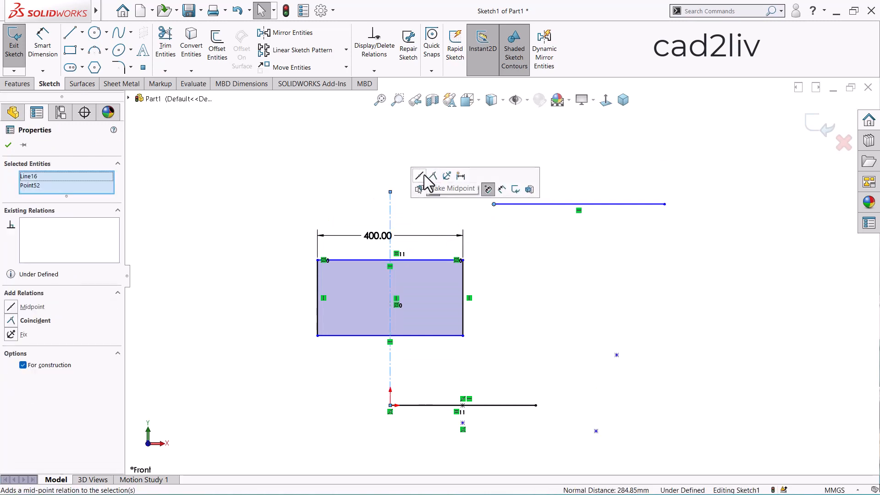
click(419, 176)
click(477, 225)
scroll(403, 218, up, 4)
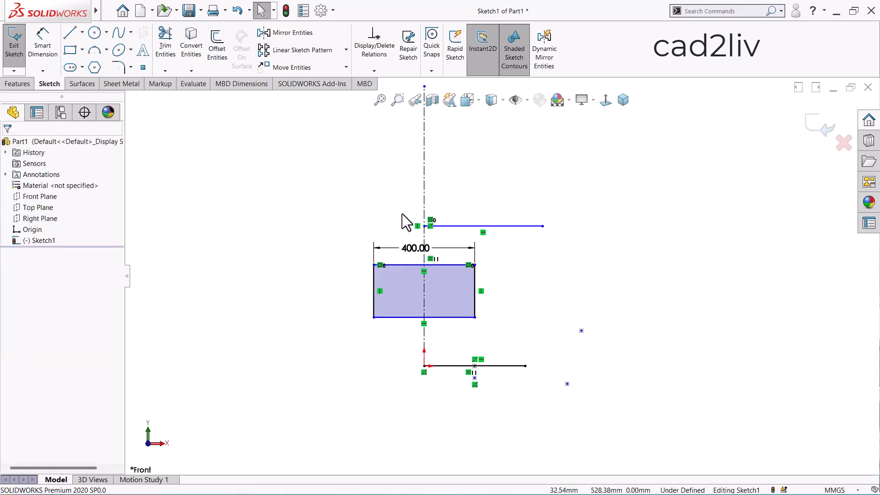
scroll(472, 257, down, 3)
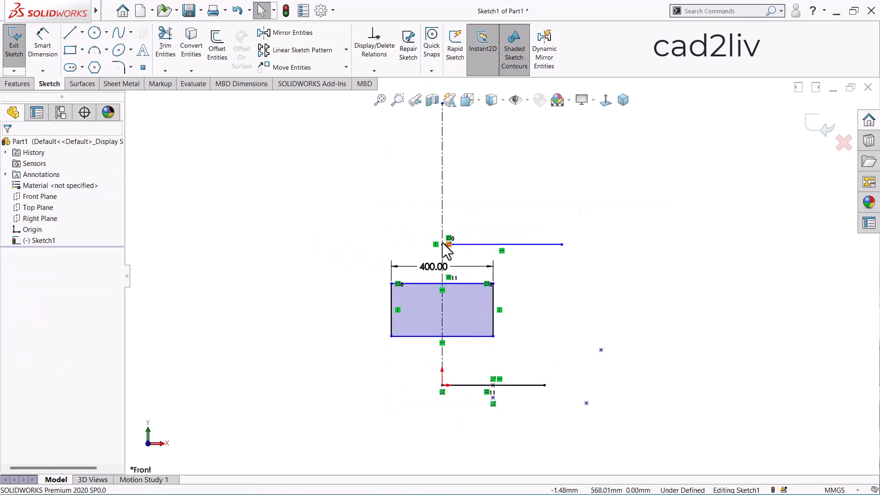
scroll(492, 255, up, 3)
scroll(493, 254, down, 2)
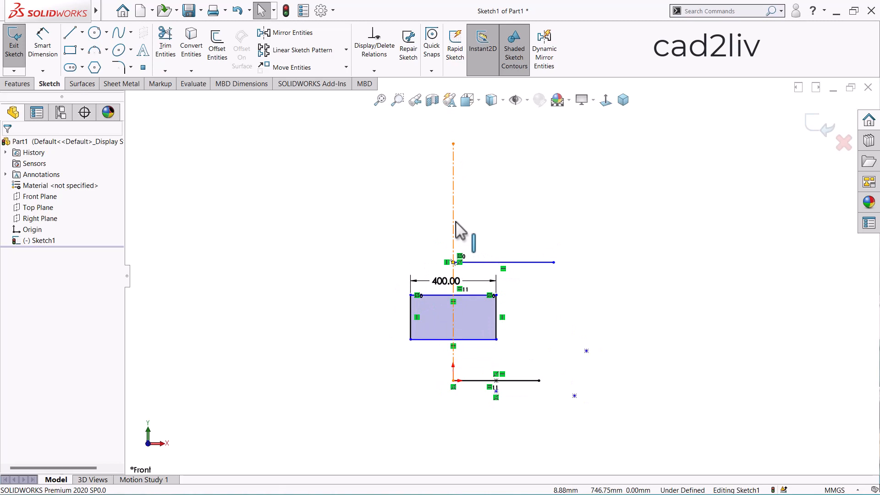
scroll(502, 275, up, 2)
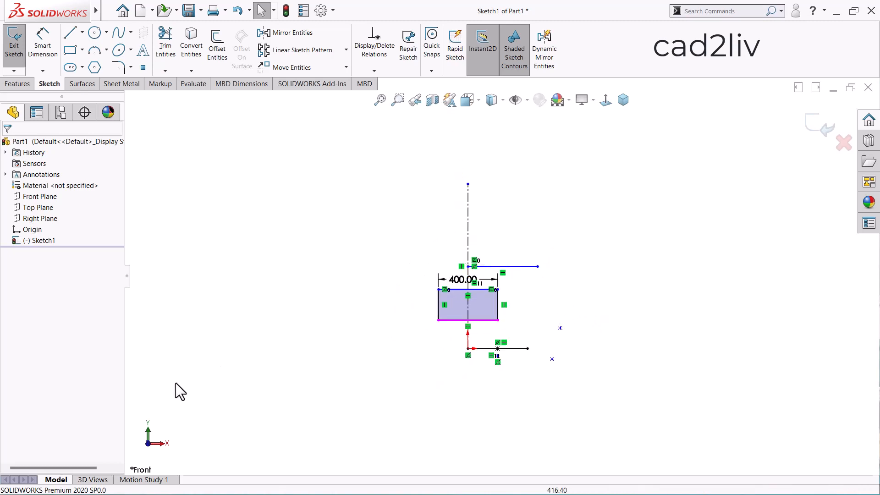